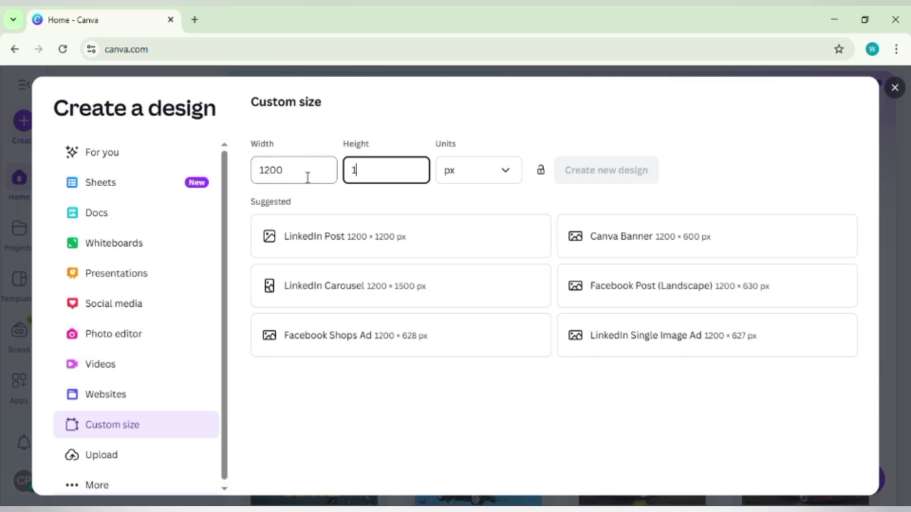
# Set the custom height to 1500 px and create the new design.
pyautogui.write('500')
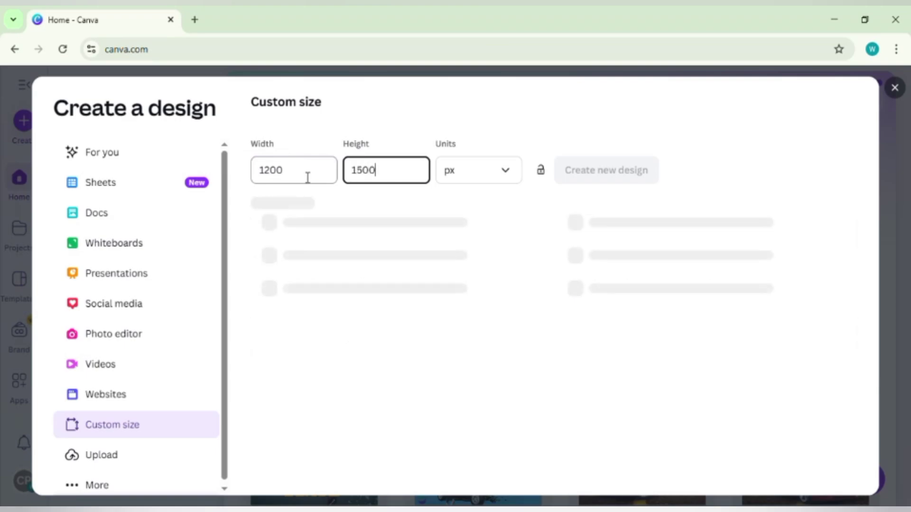
pyautogui.click(577, 171)
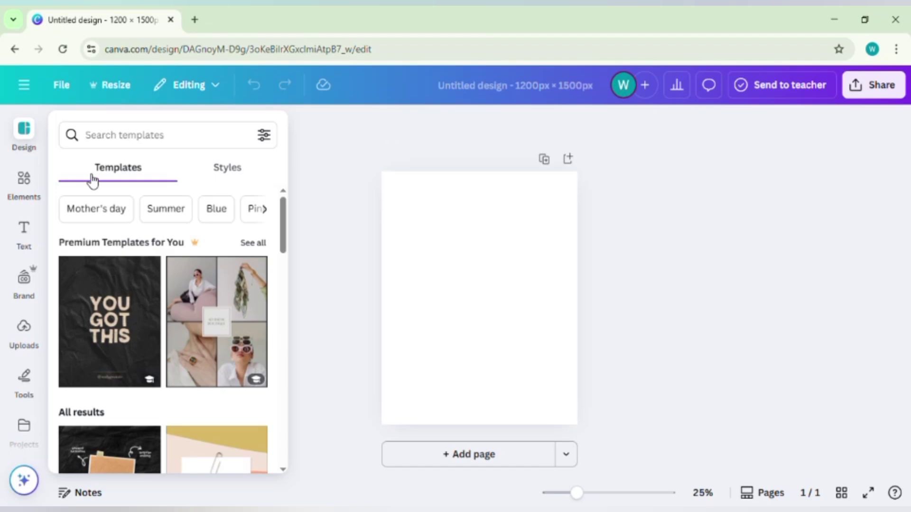
# Search the elements library for "fire background images".
pyautogui.click(26, 182)
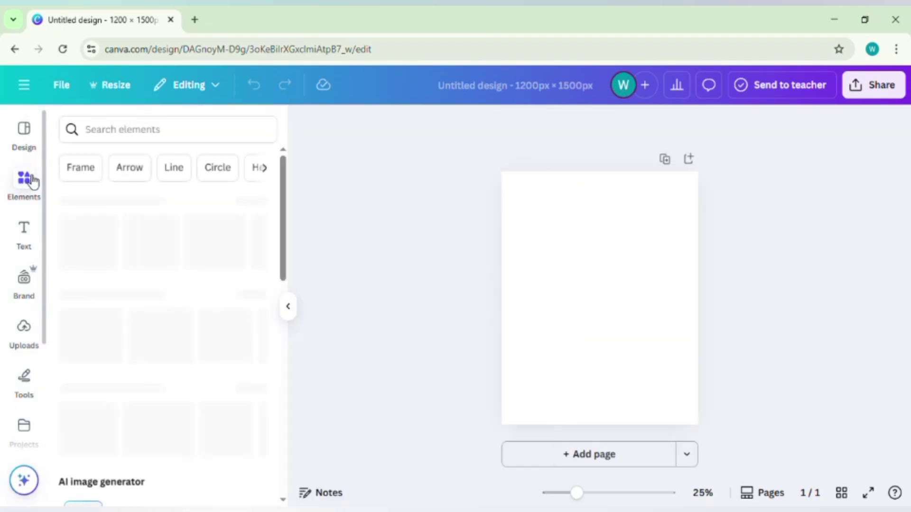
pyautogui.click(115, 135)
pyautogui.write('fir')
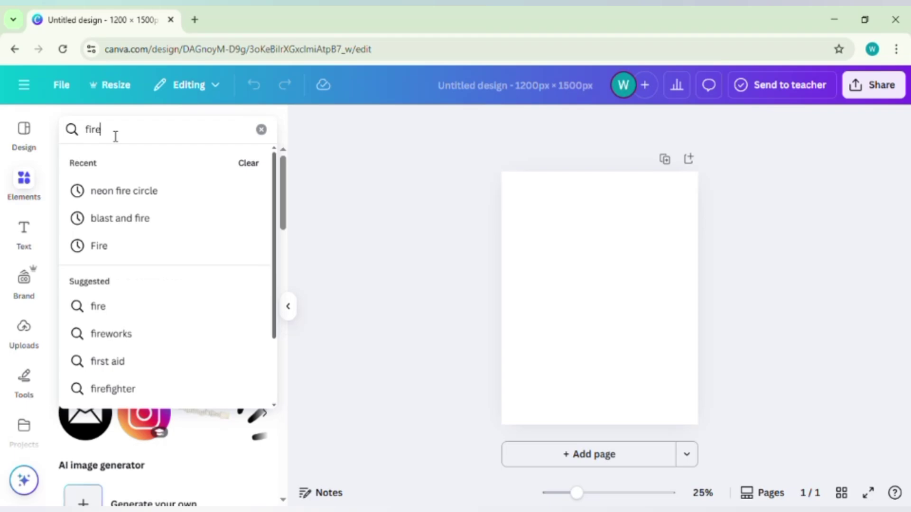
pyautogui.write('e')
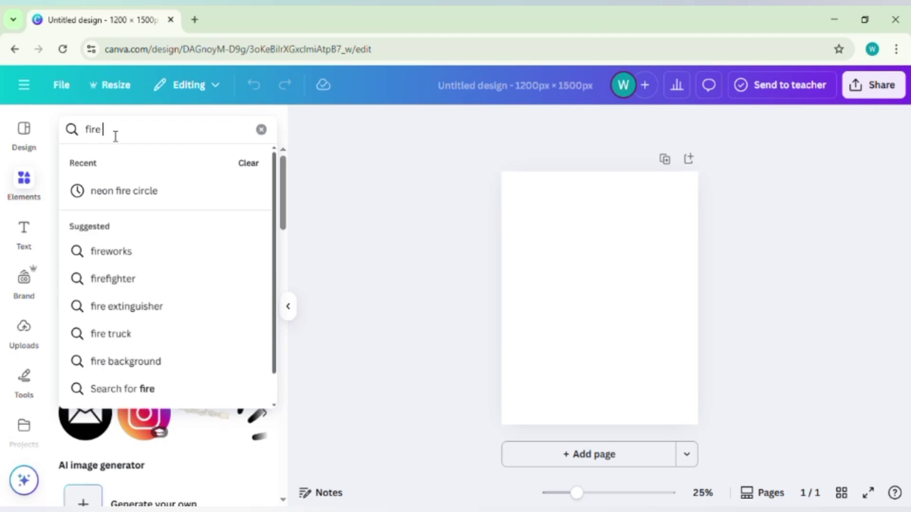
pyautogui.write(' ba')
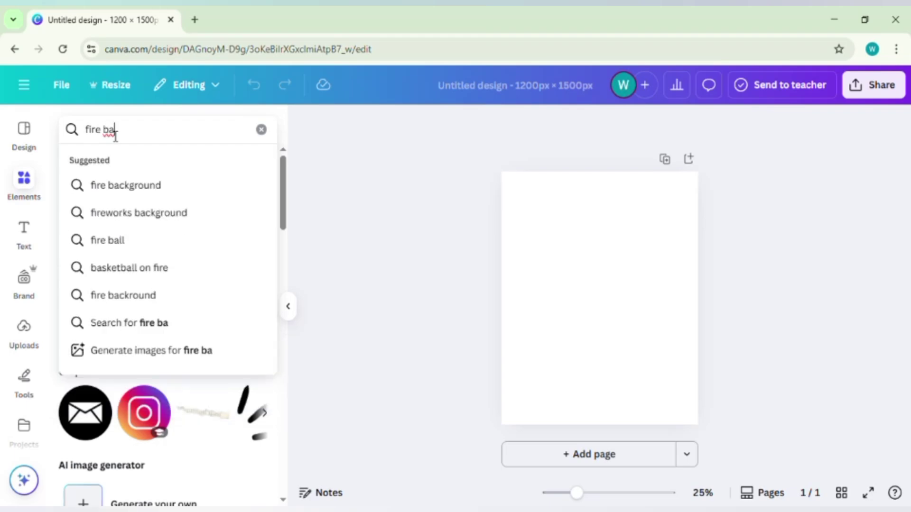
pyautogui.write('ckground ')
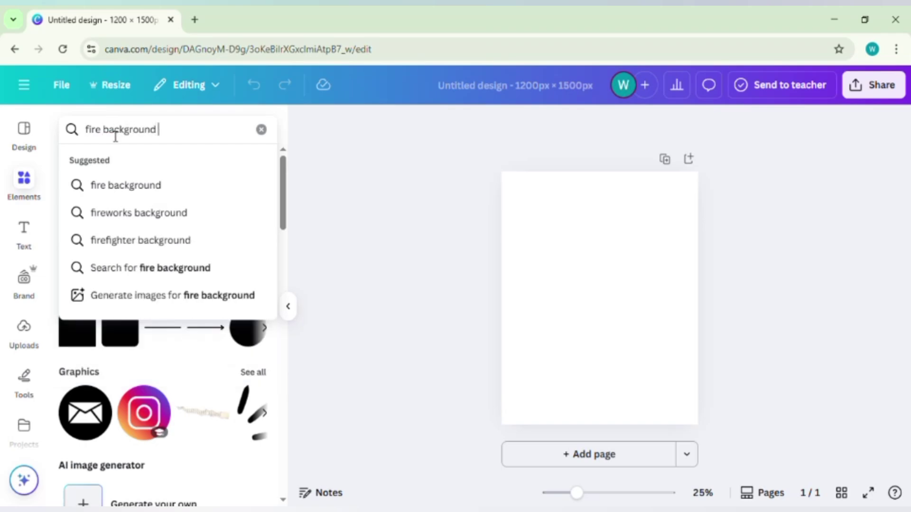
pyautogui.write('images')
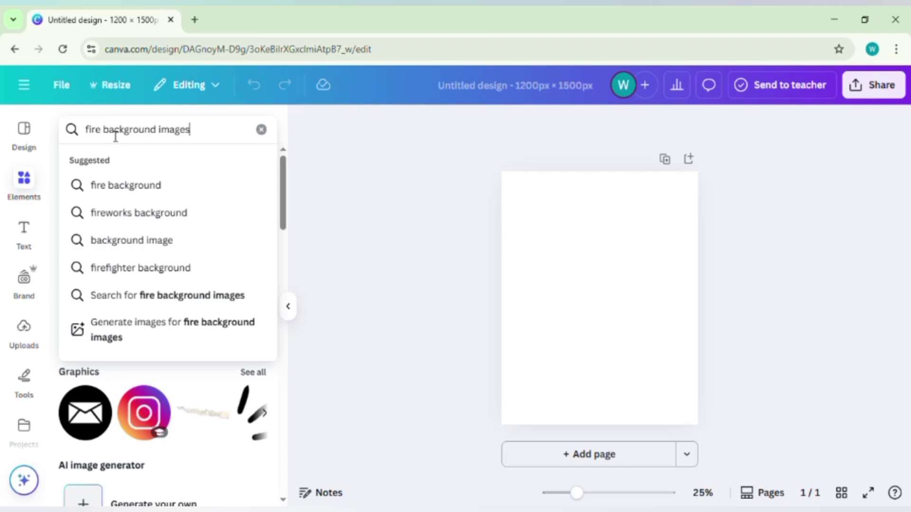
pyautogui.press('Return')
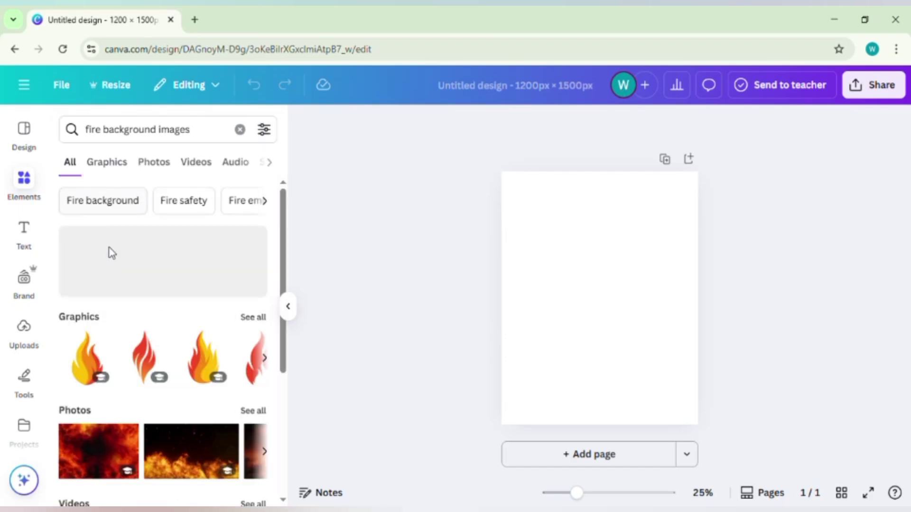
# Show all photo results and add the photo of dark red flames on black to the page.
pyautogui.scroll(-3, 141, 272)
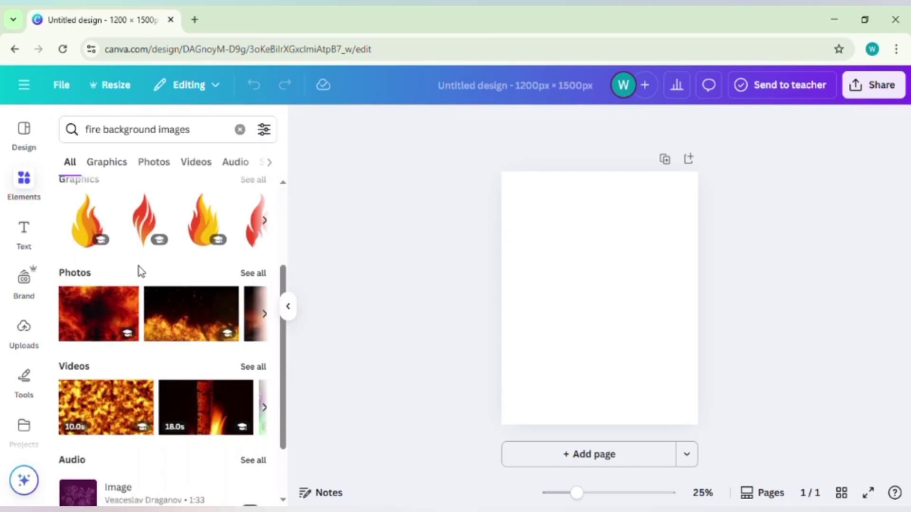
pyautogui.click(254, 273)
pyautogui.scroll(-10, 171, 244)
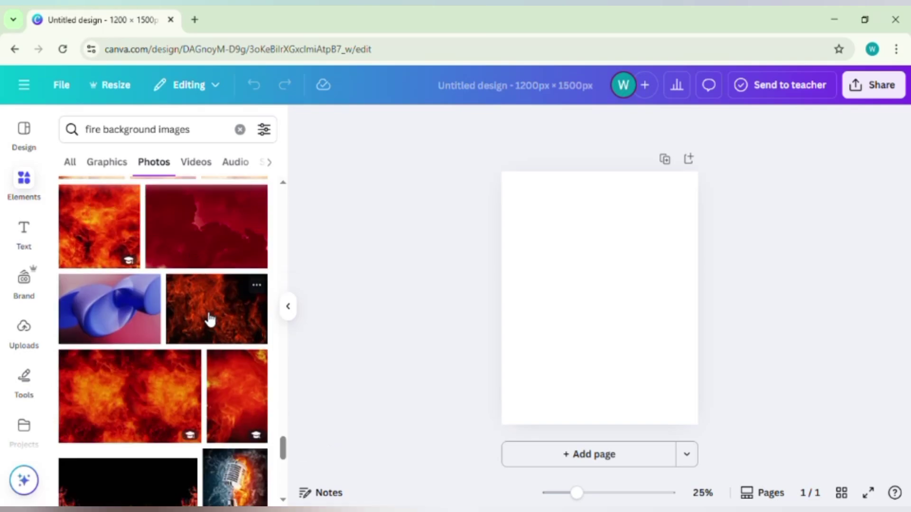
pyautogui.click(209, 320)
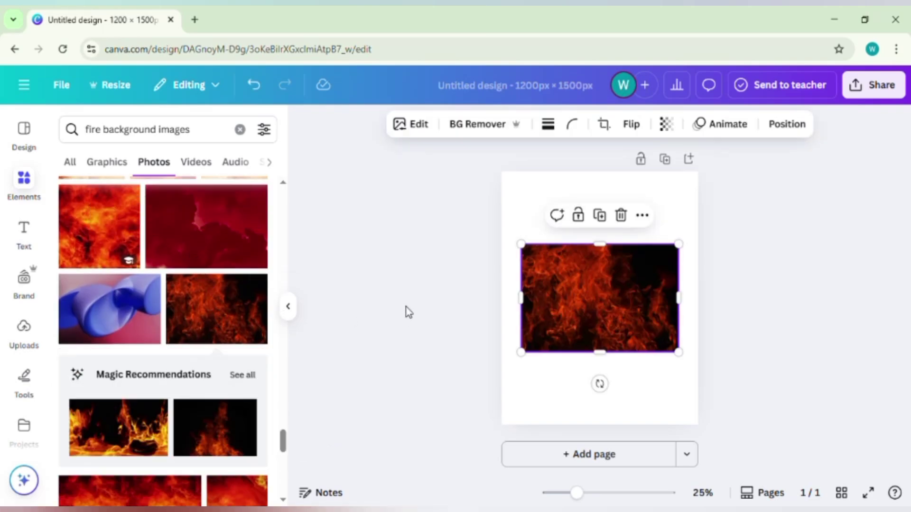
# Set the flame photo as the page background.
pyautogui.click(643, 217)
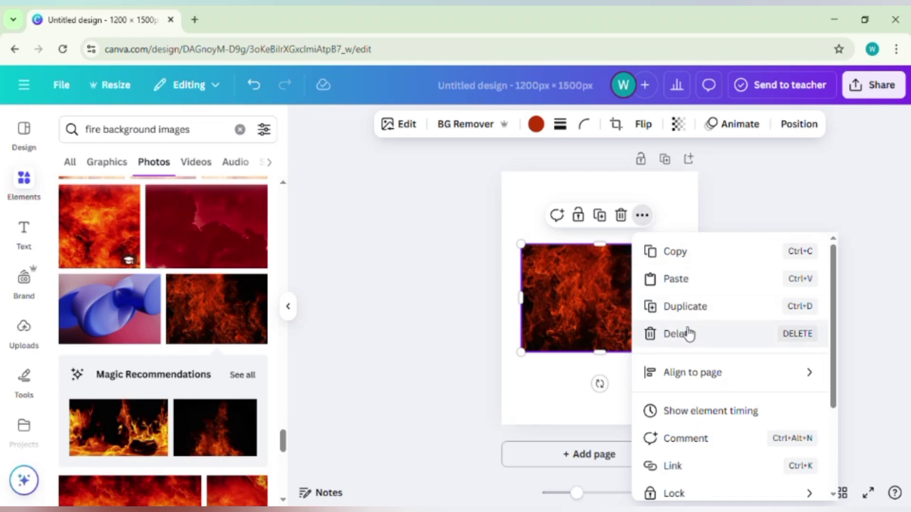
pyautogui.scroll(-3, 683, 340)
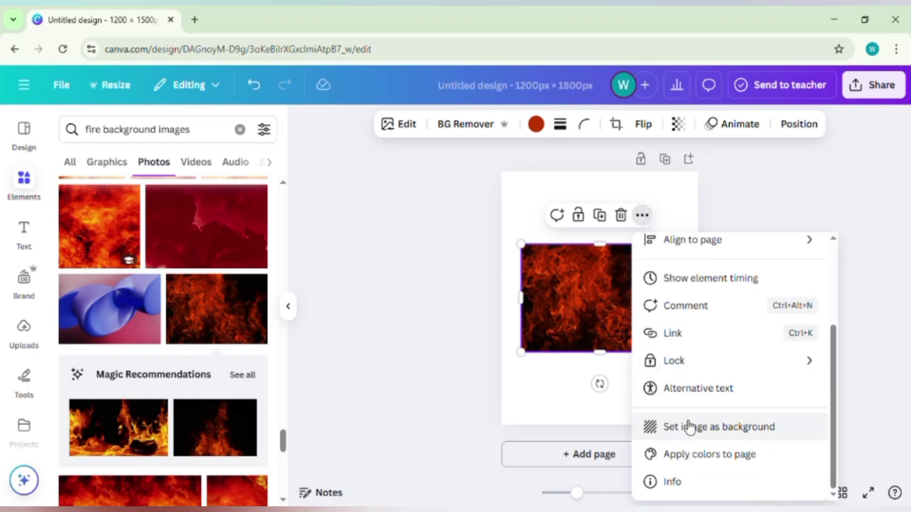
pyautogui.click(689, 426)
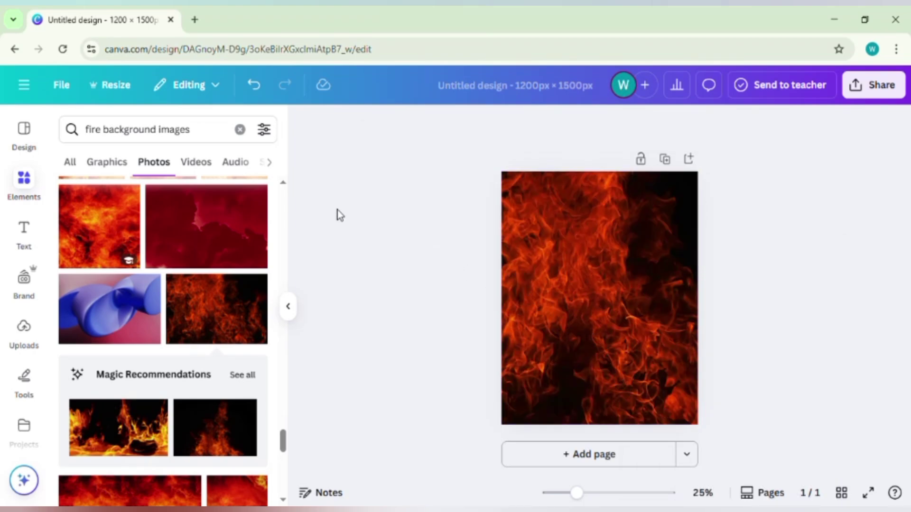
# Clear the element search, add a rounded square shape and stretch it into a tall rectangle covering most of the page's left half.
pyautogui.click(240, 130)
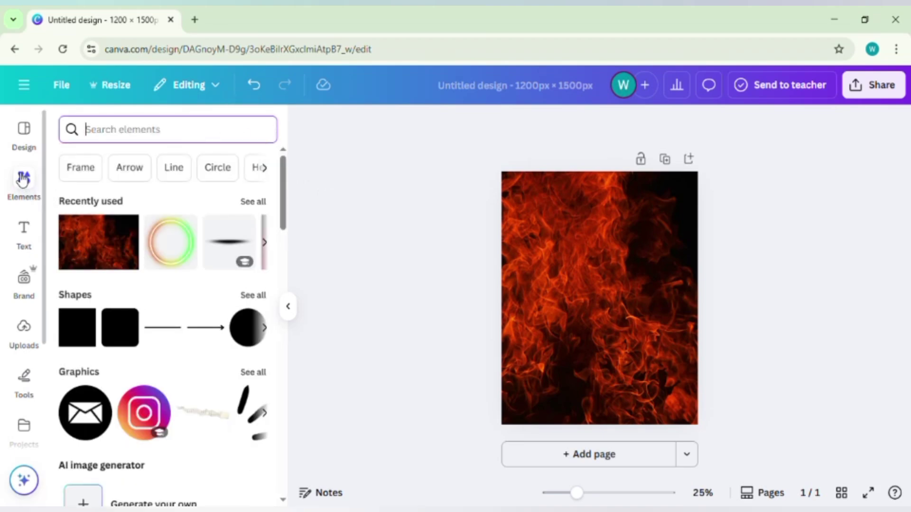
pyautogui.click(23, 179)
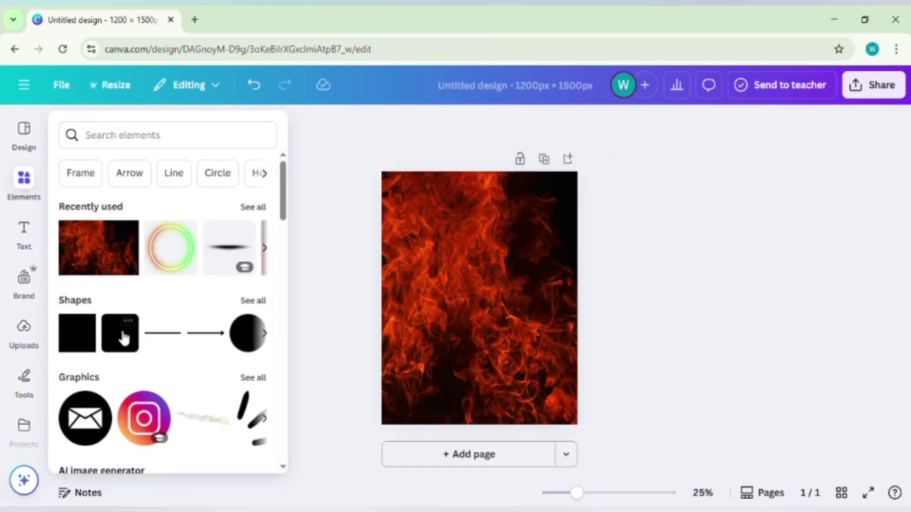
pyautogui.click(124, 338)
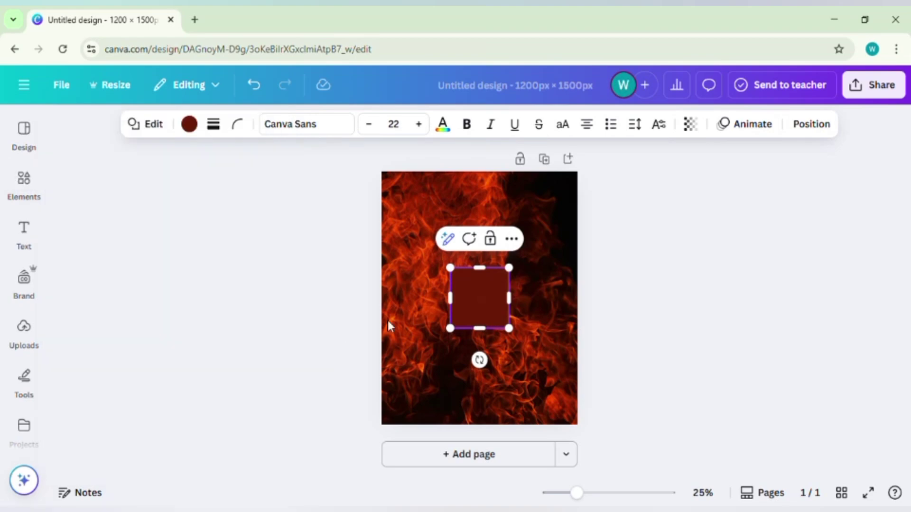
pyautogui.moveTo(460, 276); pyautogui.dragTo(411, 200)
pyautogui.moveTo(509, 329); pyautogui.dragTo(503, 419)
pyautogui.moveTo(471, 366); pyautogui.dragTo(462, 360)
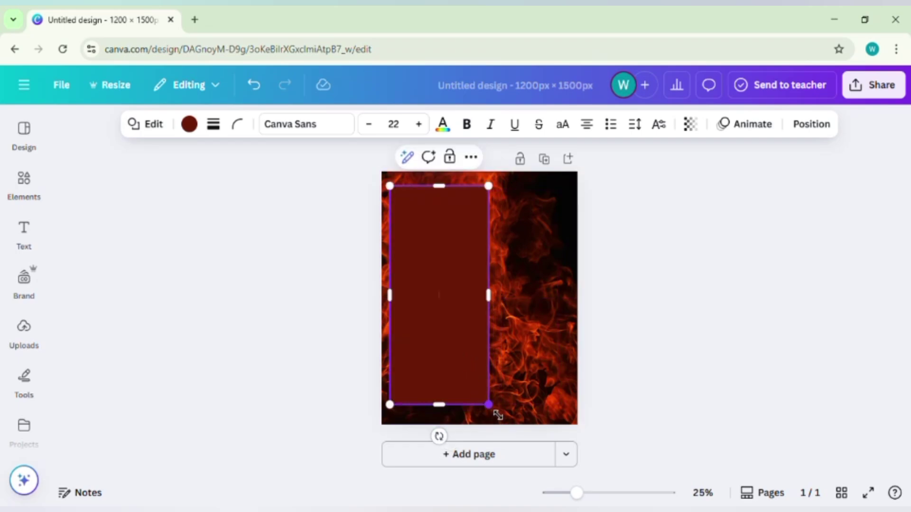
pyautogui.moveTo(496, 191); pyautogui.dragTo(498, 185)
pyautogui.moveTo(486, 259); pyautogui.dragTo(480, 263)
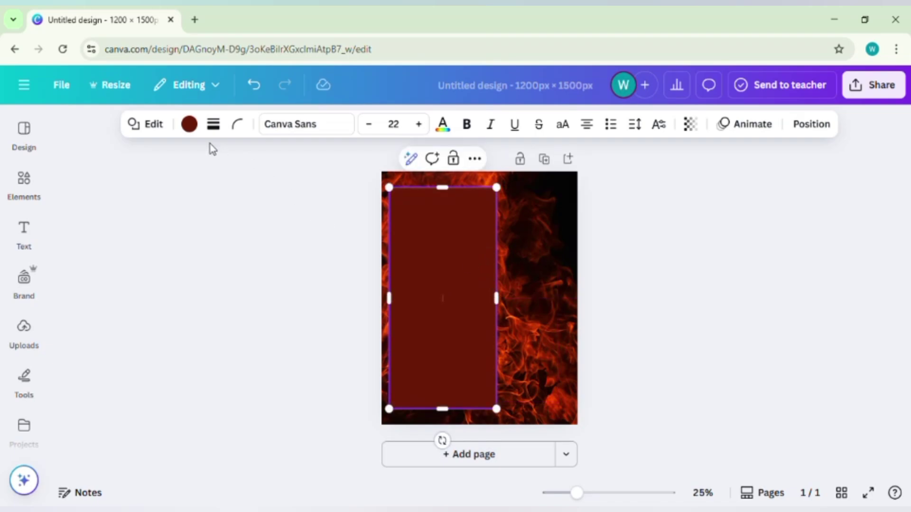
# Change the tall rounded rectangle's fill to the solid yellow default color.
pyautogui.click(191, 125)
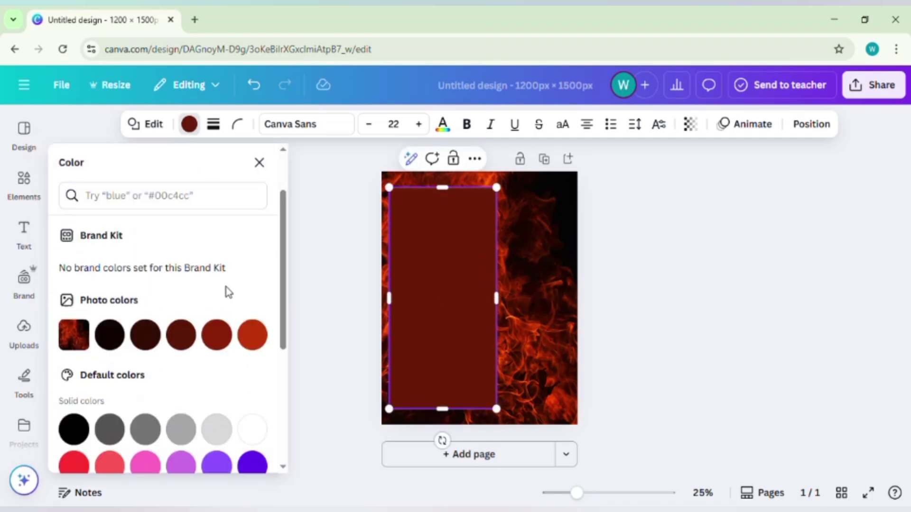
pyautogui.scroll(-5, 223, 294)
pyautogui.click(183, 310)
pyautogui.click(259, 163)
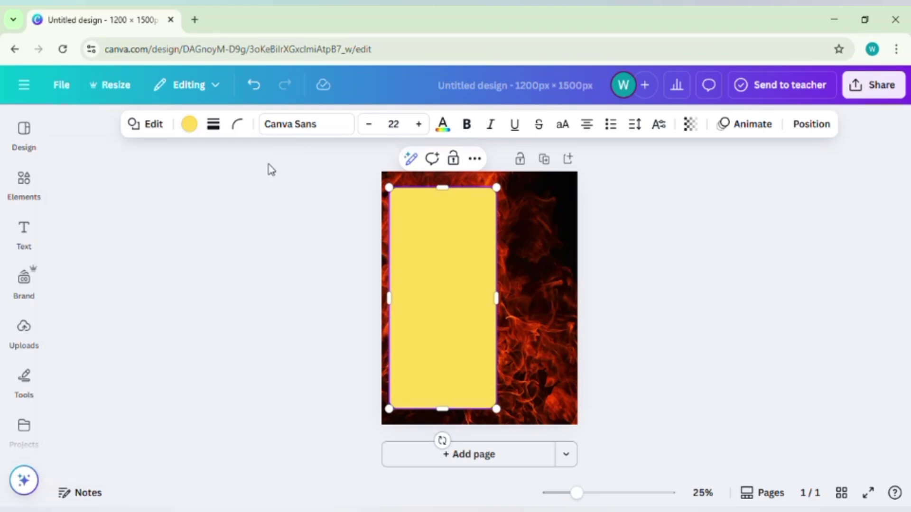
# Find the frame elements, add a square frame to the page and resize it to fit beside the yellow rectangle.
pyautogui.click(23, 232)
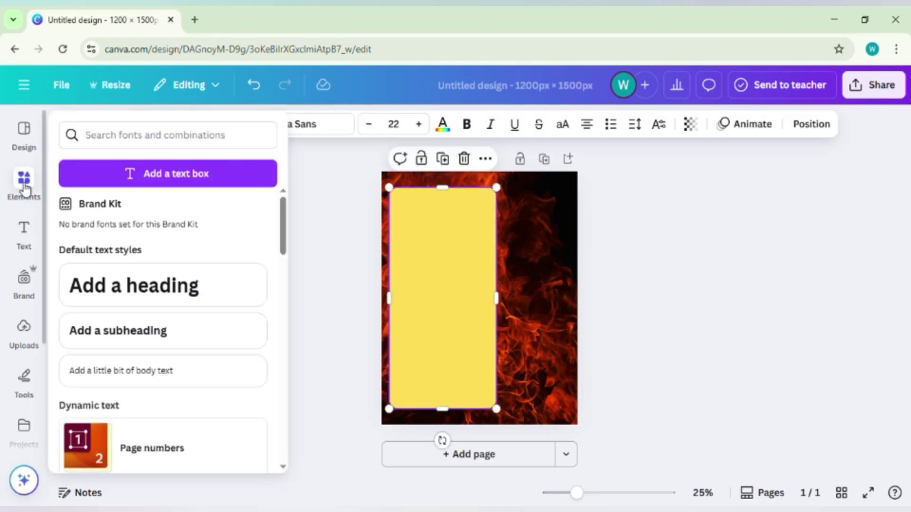
pyautogui.click(25, 185)
pyautogui.click(82, 176)
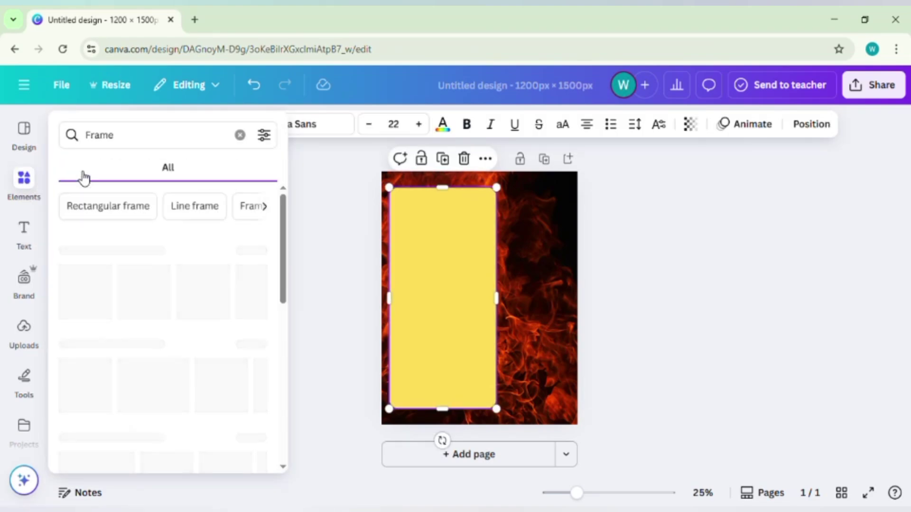
pyautogui.click(148, 293)
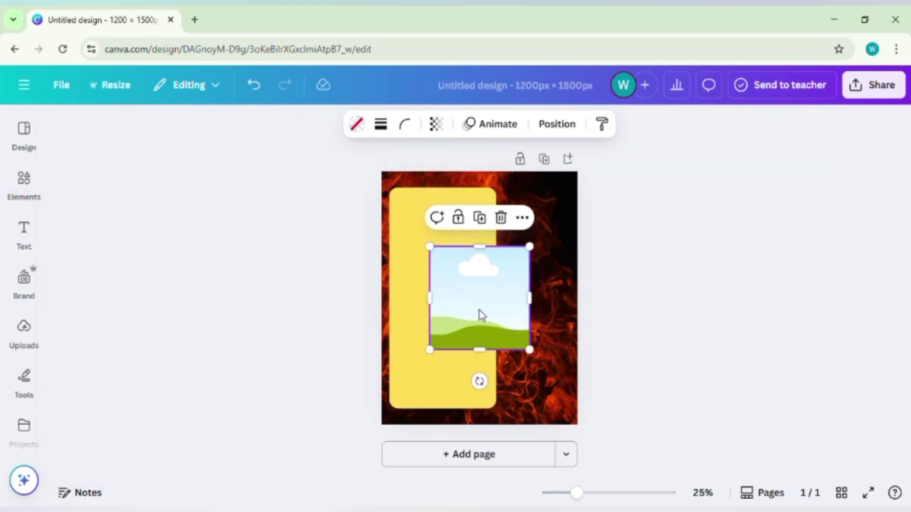
pyautogui.moveTo(531, 349)
pyautogui.mouseDown()
pyautogui.moveTo(484, 303)
pyautogui.moveTo(543, 236)
pyautogui.moveTo(540, 345)
pyautogui.mouseUp()
# Duplicate the square frame twice and stack the three frames in an even column beside the yellow rectangle.
pyautogui.click(528, 161)
pyautogui.click(529, 226)
pyautogui.moveTo(547, 232); pyautogui.dragTo(555, 232)
pyautogui.moveTo(560, 295); pyautogui.dragTo(569, 296)
pyautogui.moveTo(548, 350); pyautogui.dragTo(555, 351)
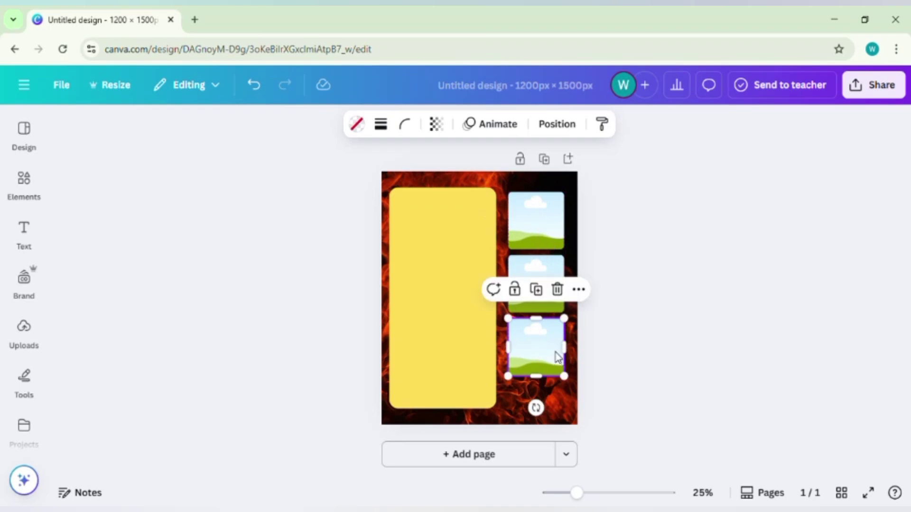
pyautogui.click(599, 293)
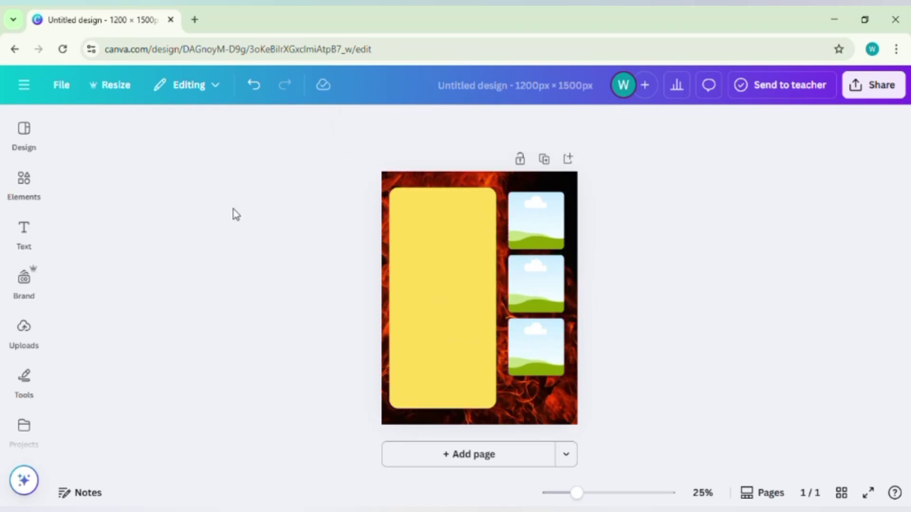
# Add the uploaded front-view yellow car image, enlarge it slightly and place it across the lower part of the yellow rectangle.
pyautogui.click(23, 327)
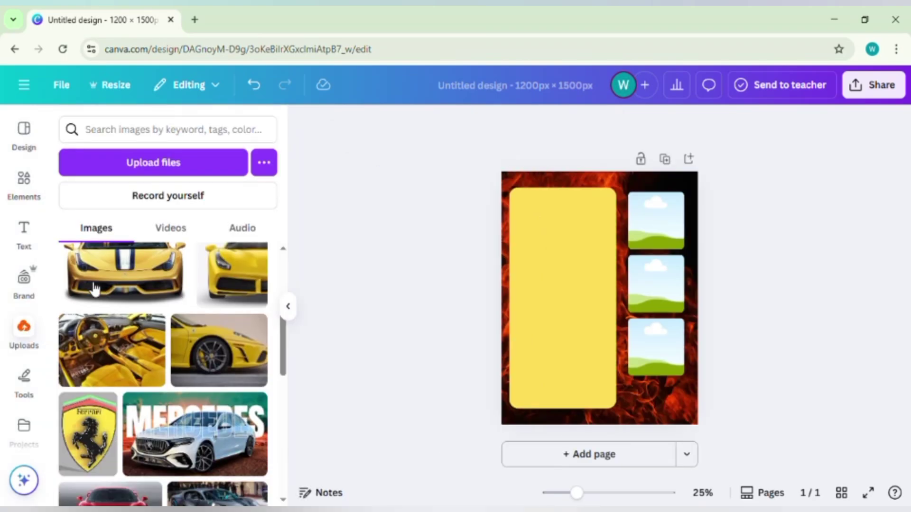
pyautogui.click(136, 272)
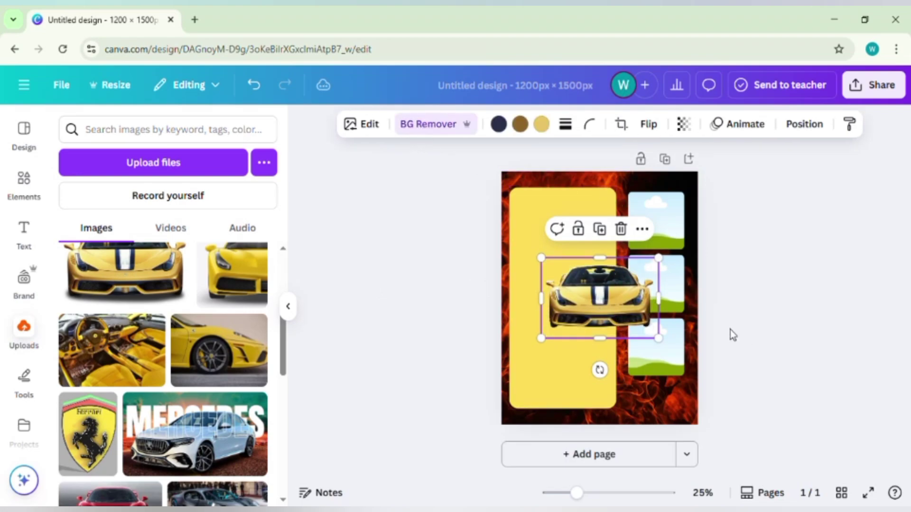
pyautogui.moveTo(634, 304); pyautogui.dragTo(604, 390)
pyautogui.moveTo(632, 332)
pyautogui.mouseDown()
pyautogui.moveTo(648, 326)
pyautogui.moveTo(634, 315)
pyautogui.mouseUp()
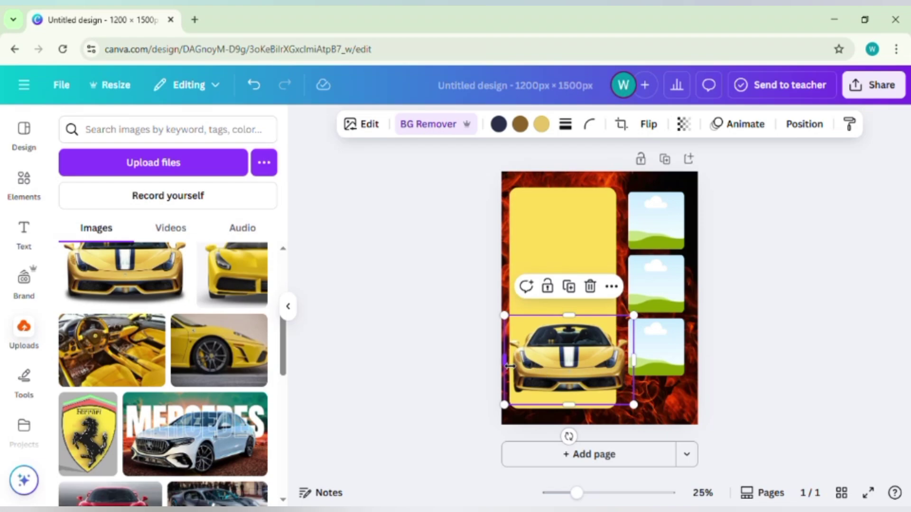
pyautogui.moveTo(505, 362); pyautogui.dragTo(518, 367)
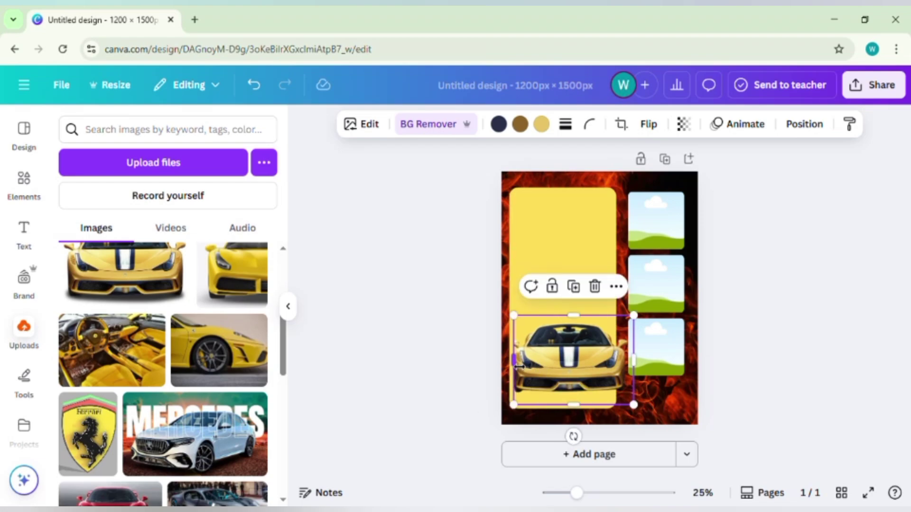
pyautogui.click(480, 349)
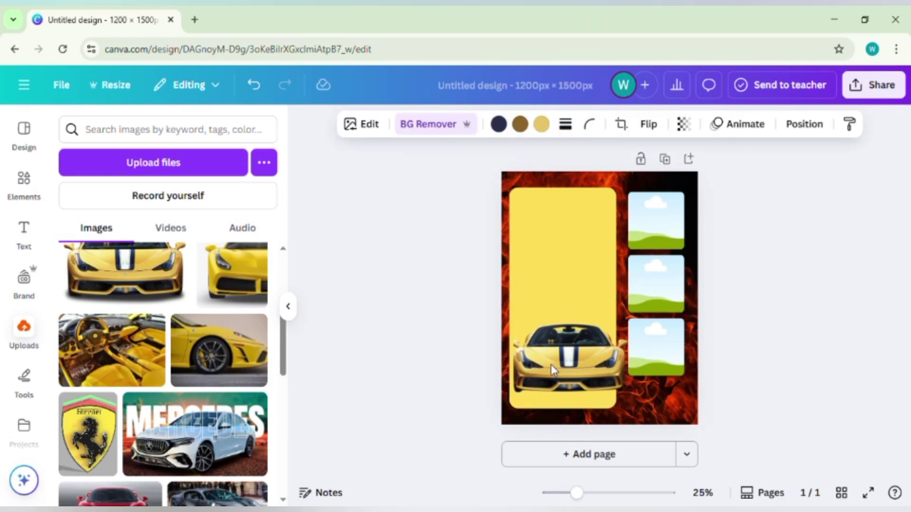
pyautogui.click(551, 364)
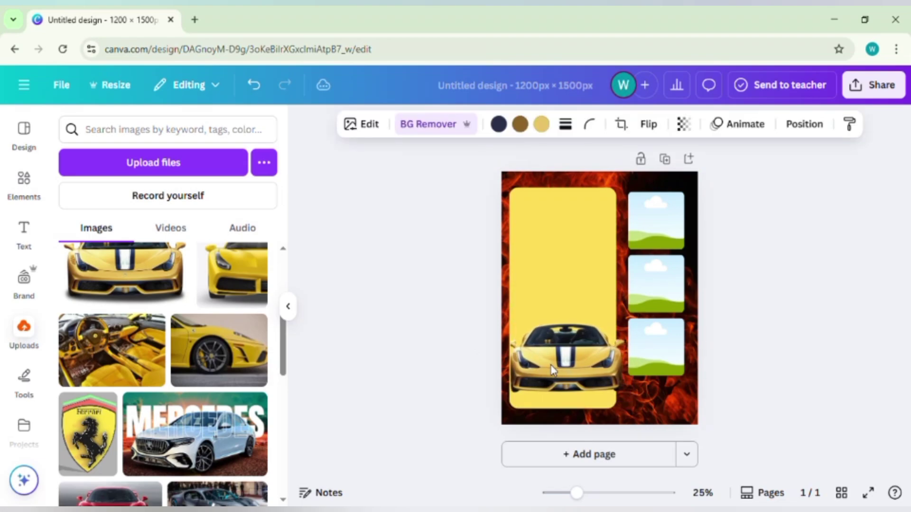
pyautogui.click(551, 367)
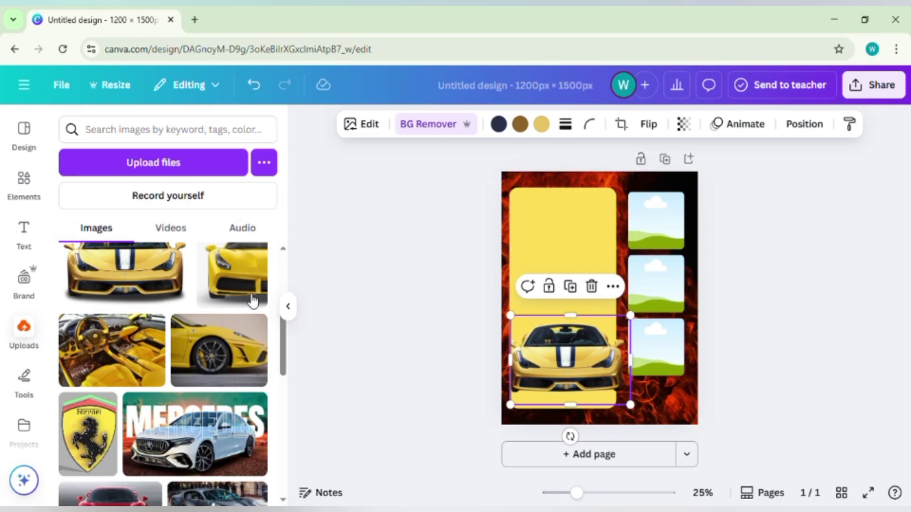
# Place the uploaded close-up photo of the yellow car's wheel in the top frame.
pyautogui.click(252, 317)
pyautogui.moveTo(614, 311); pyautogui.dragTo(663, 237)
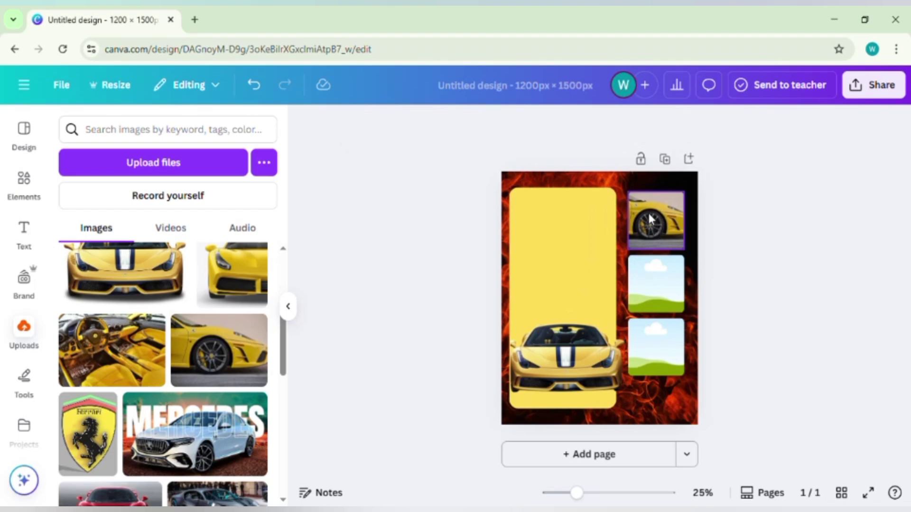
# Adjust the crop of the wheel photo in the top frame so the wheel sits centred.
pyautogui.click(657, 230)
pyautogui.click(600, 125)
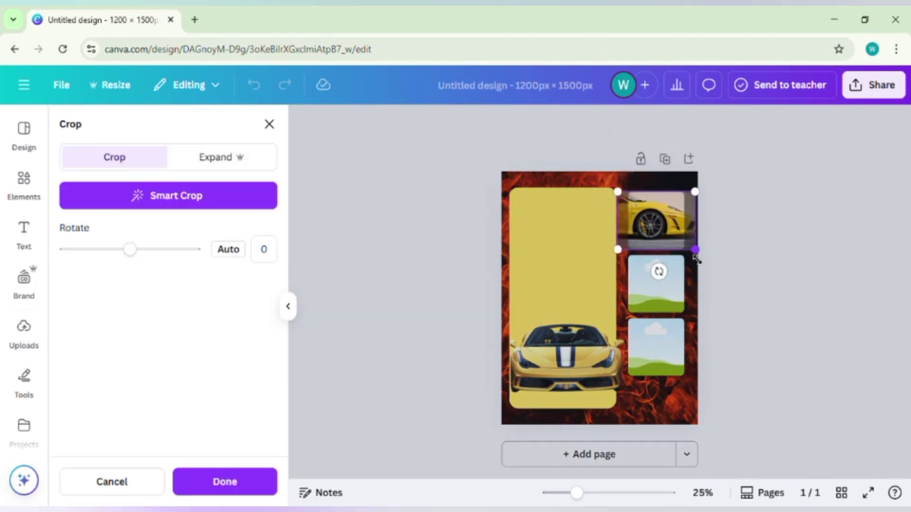
pyautogui.moveTo(696, 258); pyautogui.dragTo(699, 220)
pyautogui.click(736, 204)
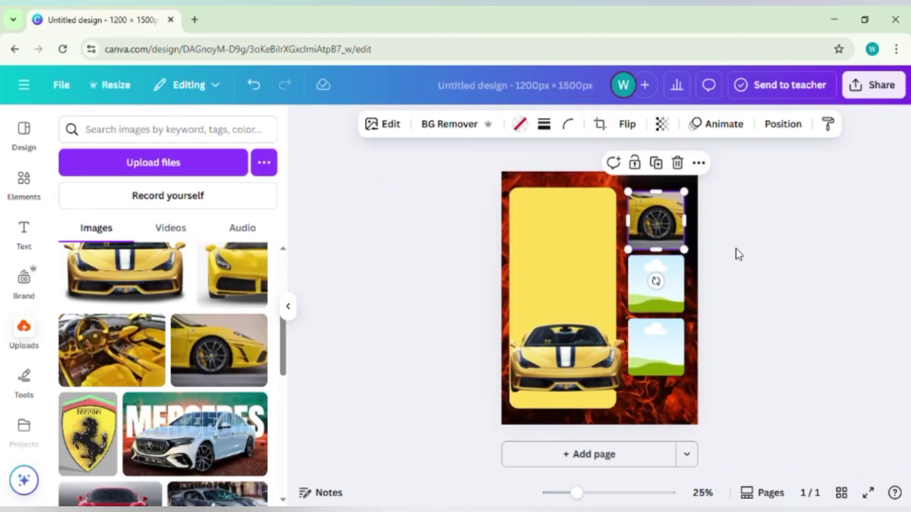
pyautogui.click(488, 260)
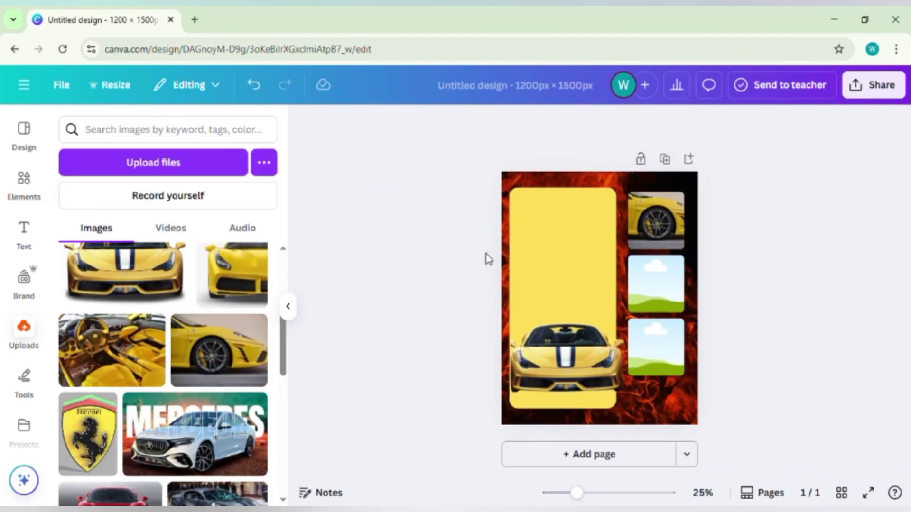
# Place the uploaded yellow interior photo in the bottom frame and shift its crop to show the steering wheel.
pyautogui.click(138, 342)
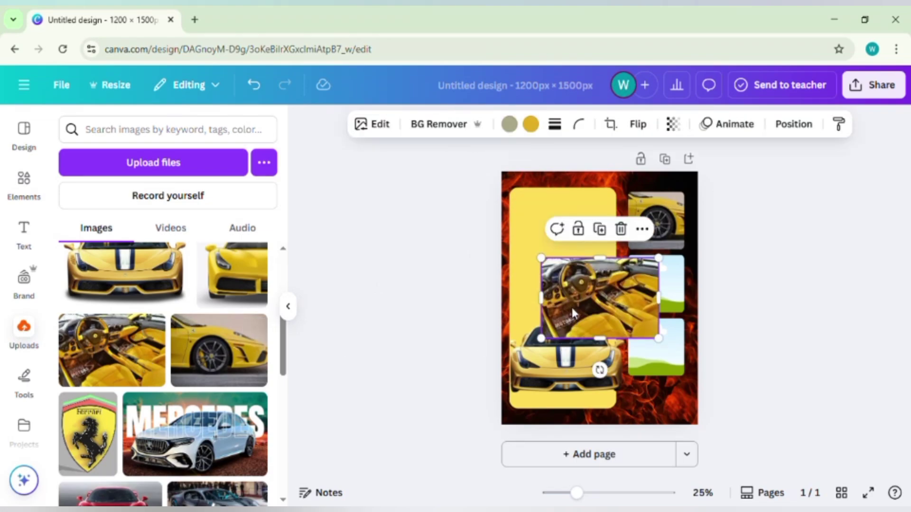
pyautogui.moveTo(583, 304); pyautogui.dragTo(657, 349)
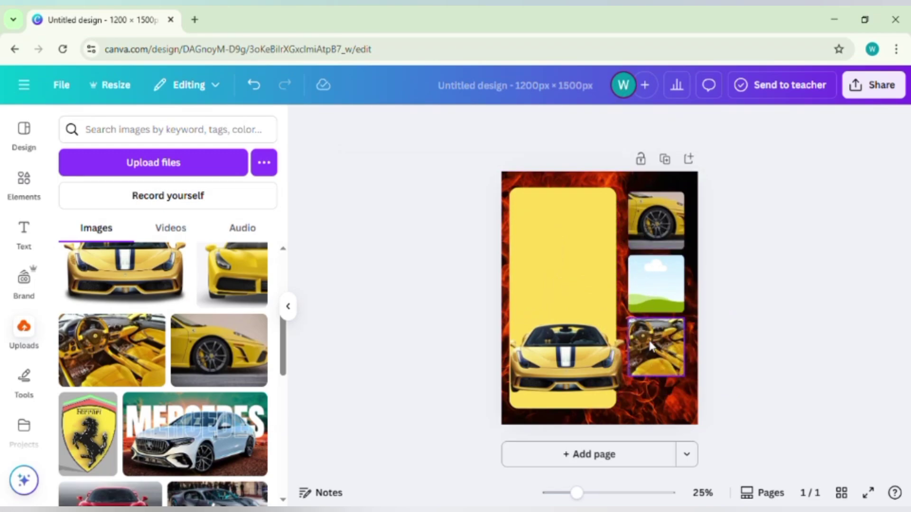
pyautogui.click(600, 125)
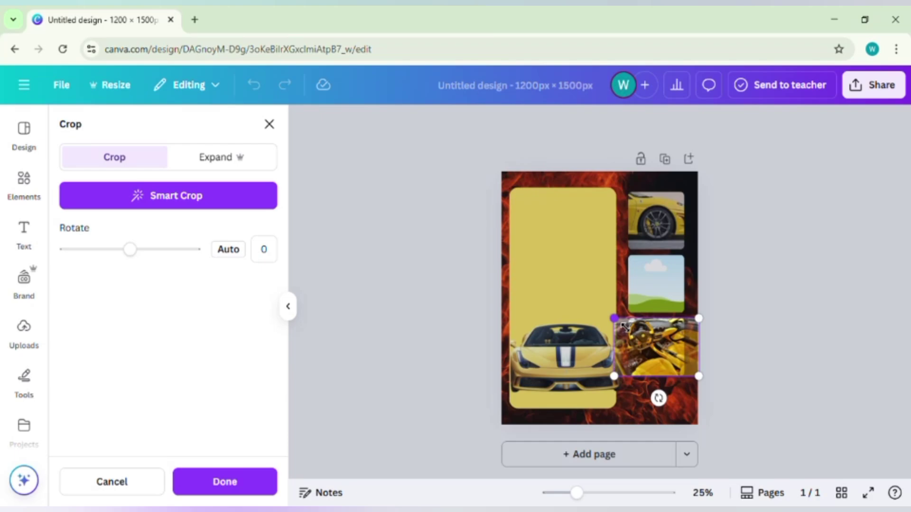
pyautogui.moveTo(658, 350); pyautogui.dragTo(679, 356)
pyautogui.click(748, 317)
pyautogui.click(727, 319)
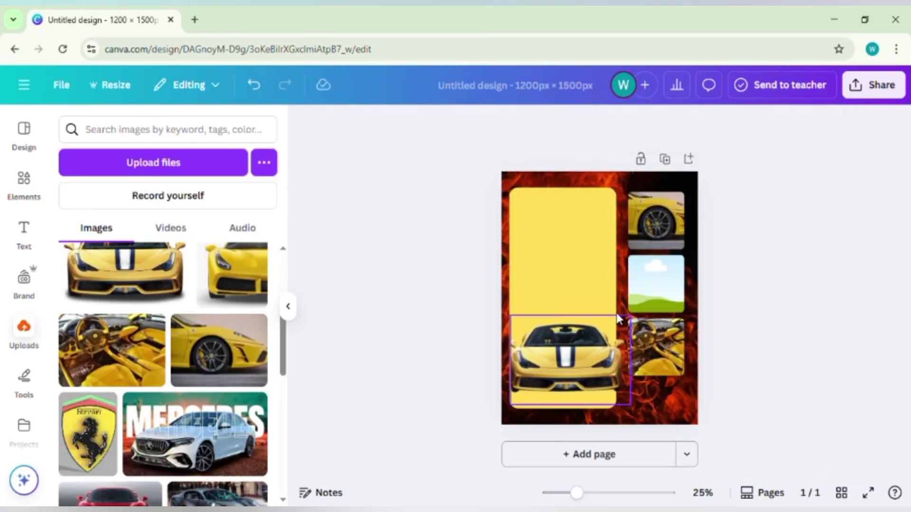
# Place the uploaded photo of the yellow car's cropped front in the middle frame, then enlarge and reposition it within the crop.
pyautogui.click(232, 271)
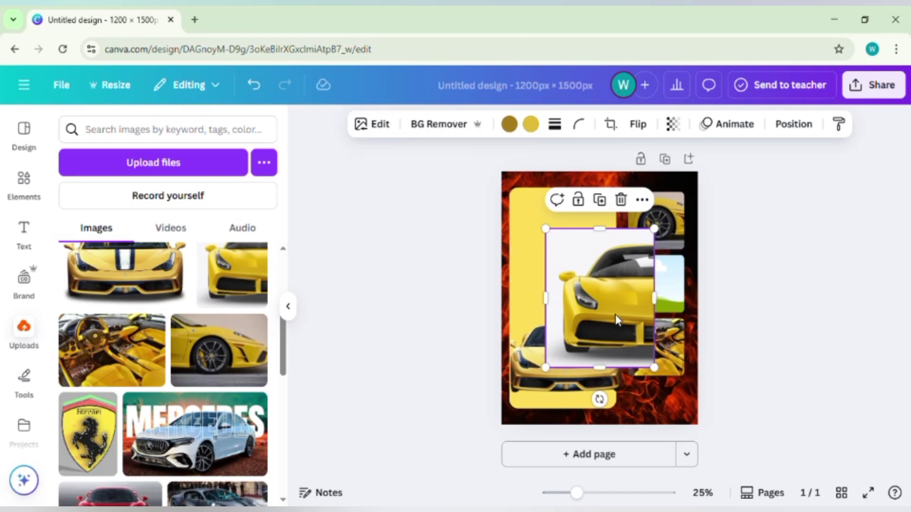
pyautogui.moveTo(617, 320); pyautogui.dragTo(669, 303)
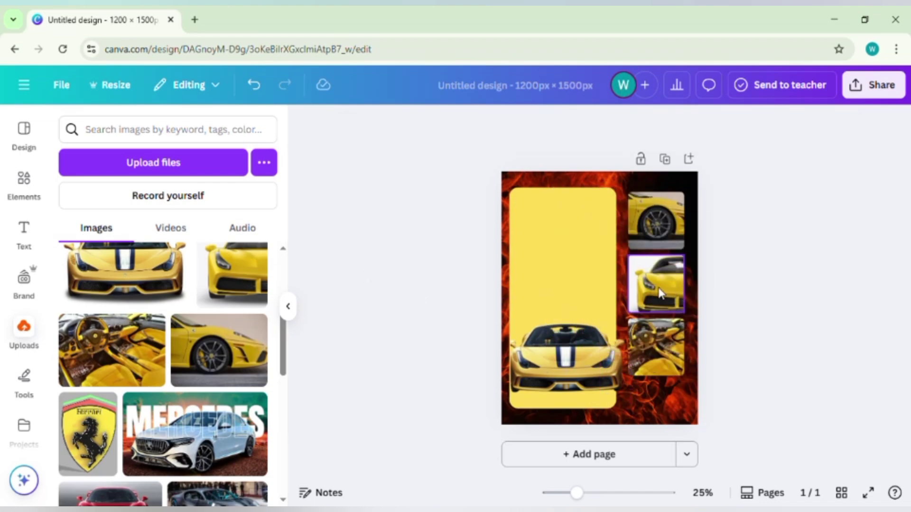
pyautogui.click(658, 271)
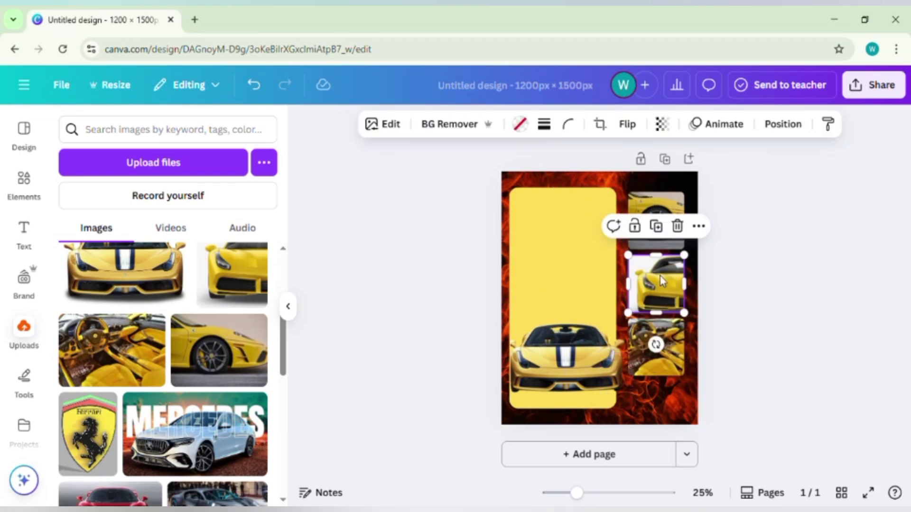
pyautogui.click(602, 124)
pyautogui.moveTo(696, 256); pyautogui.dragTo(712, 244)
pyautogui.moveTo(697, 283); pyautogui.dragTo(696, 294)
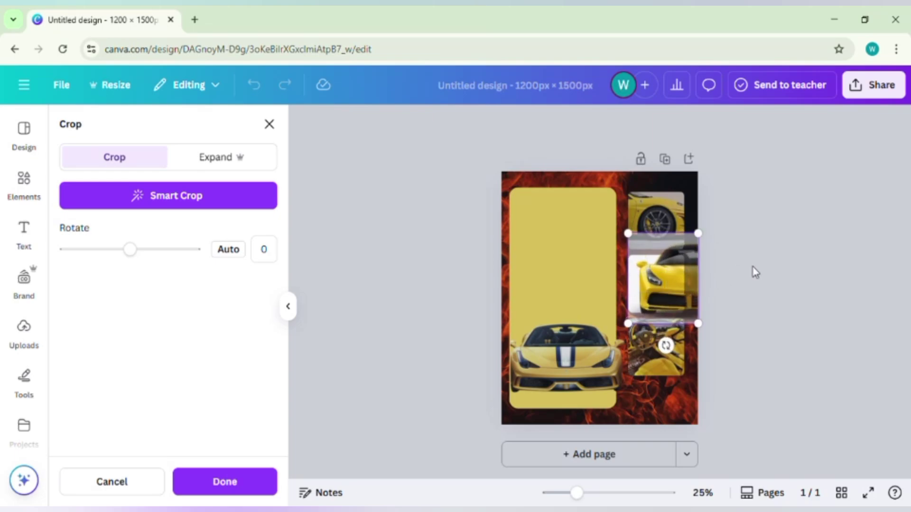
pyautogui.click(754, 270)
pyautogui.click(758, 271)
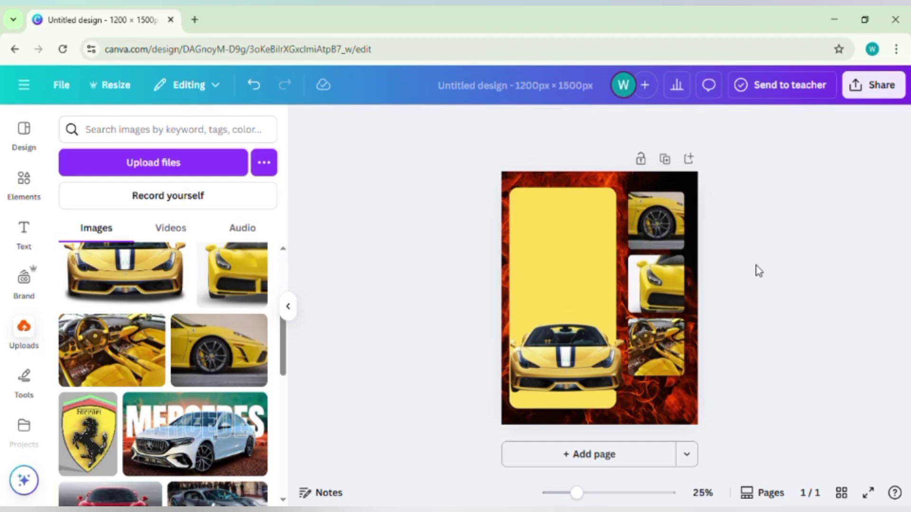
# Enlarge the front-view car across the lower part of the yellow rectangle slightly.
pyautogui.click(596, 375)
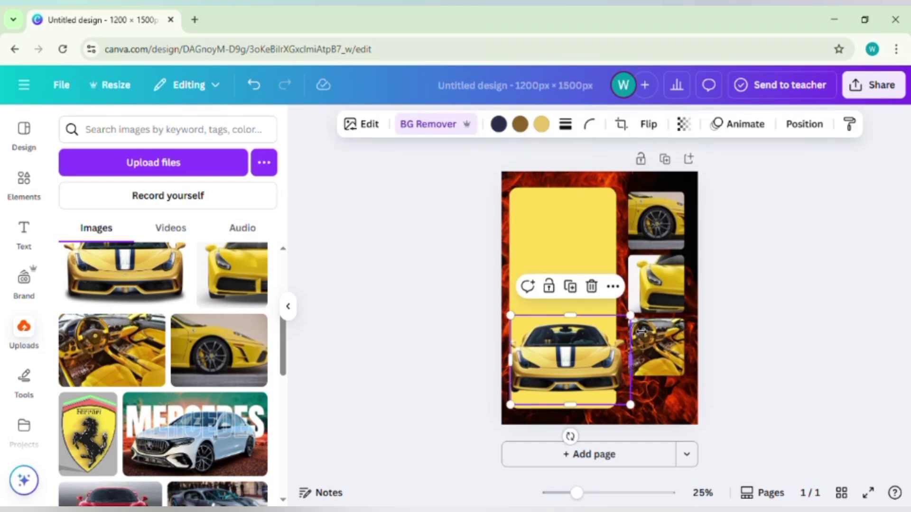
pyautogui.moveTo(641, 320); pyautogui.dragTo(635, 314)
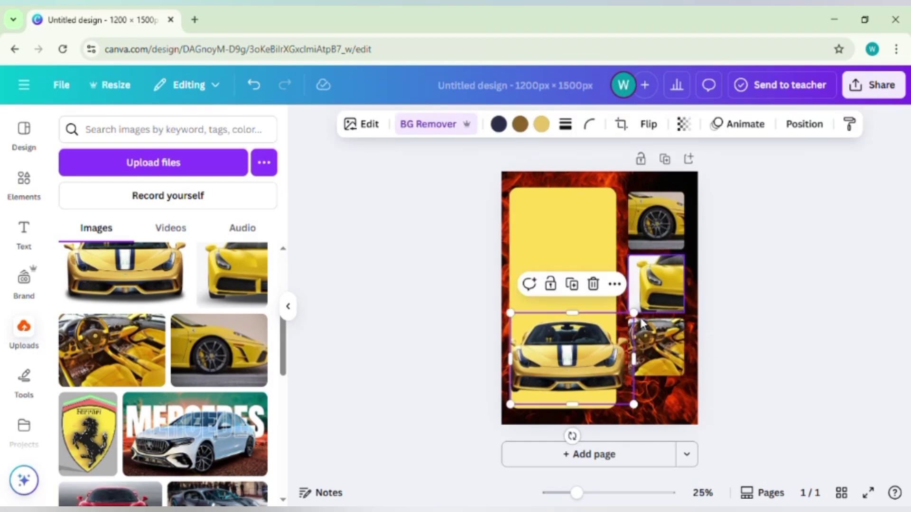
pyautogui.click(756, 317)
# Add the uploaded rear-view yellow car image and fit it inside the upper part of the yellow rectangle.
pyautogui.scroll(3, 145, 361)
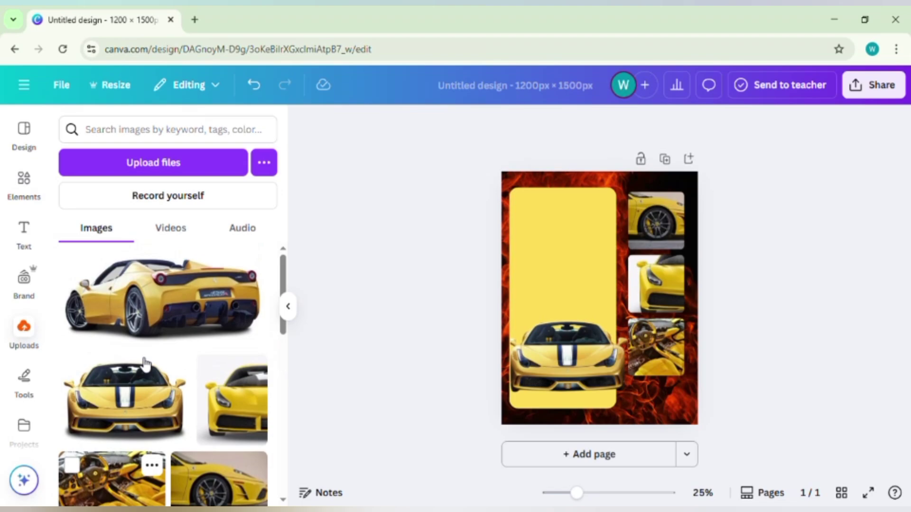
pyautogui.click(165, 284)
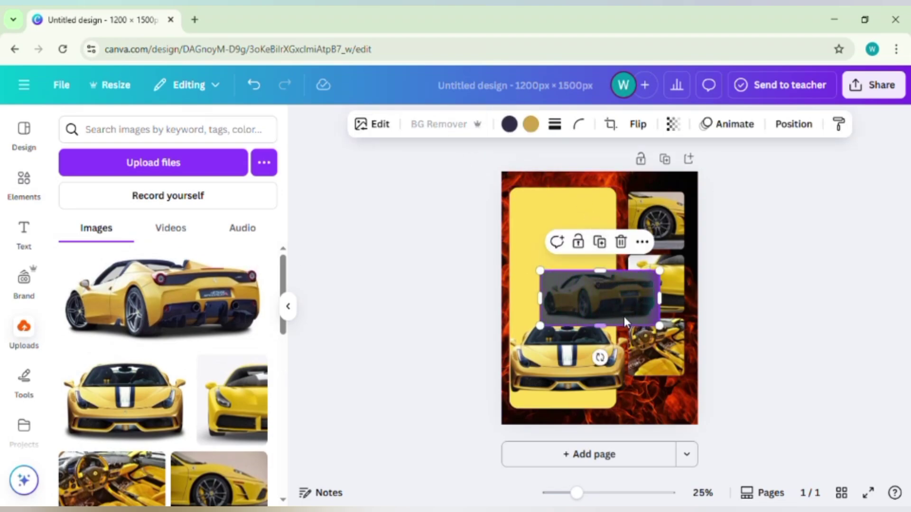
pyautogui.moveTo(624, 308); pyautogui.dragTo(596, 254)
pyautogui.click(749, 255)
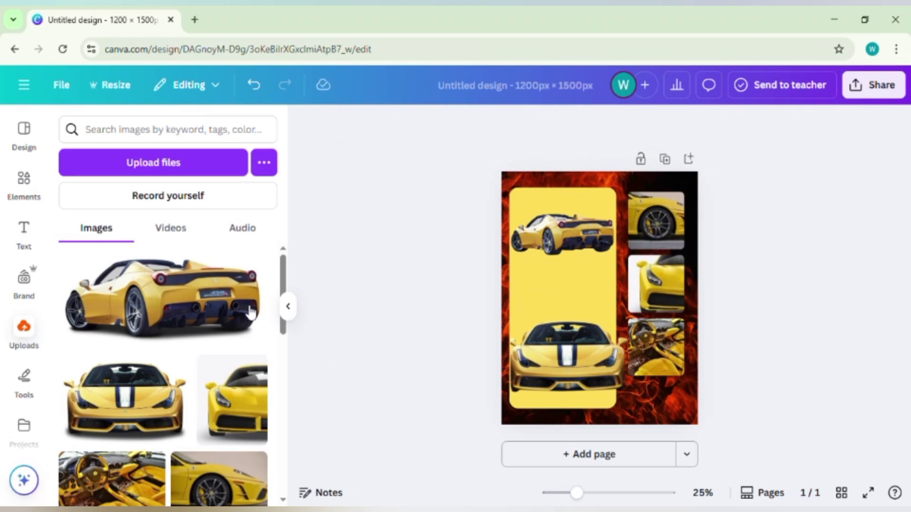
# Add a heading reading "Ferrari" and set its font to Anton.
pyautogui.click(25, 232)
pyautogui.click(152, 288)
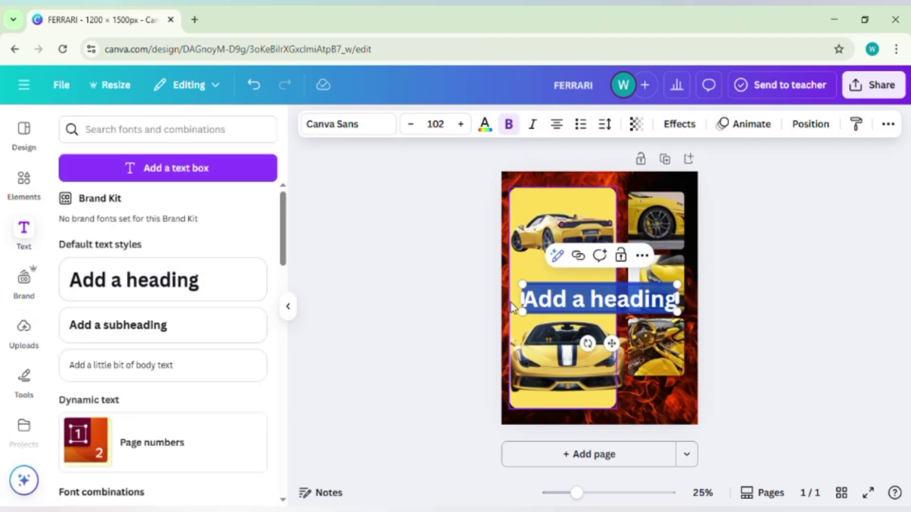
pyautogui.write('Ferrari')
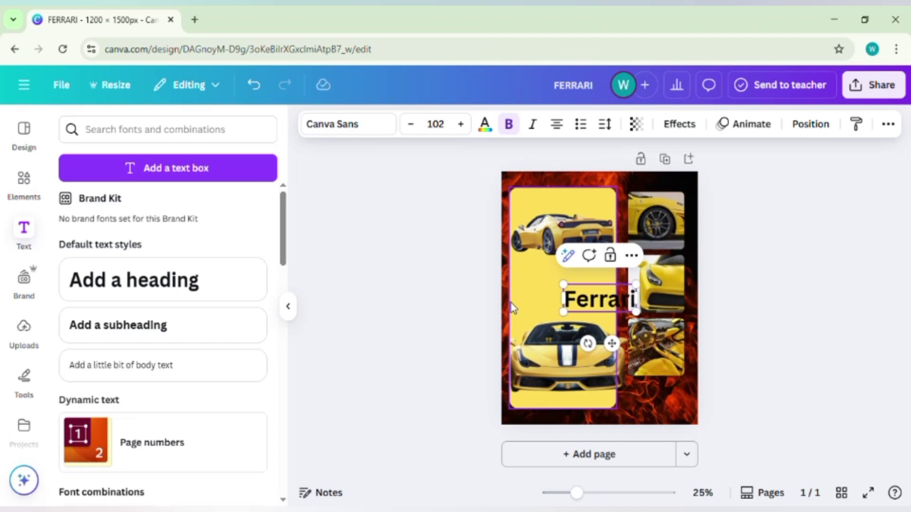
pyautogui.click(377, 129)
pyautogui.click(148, 196)
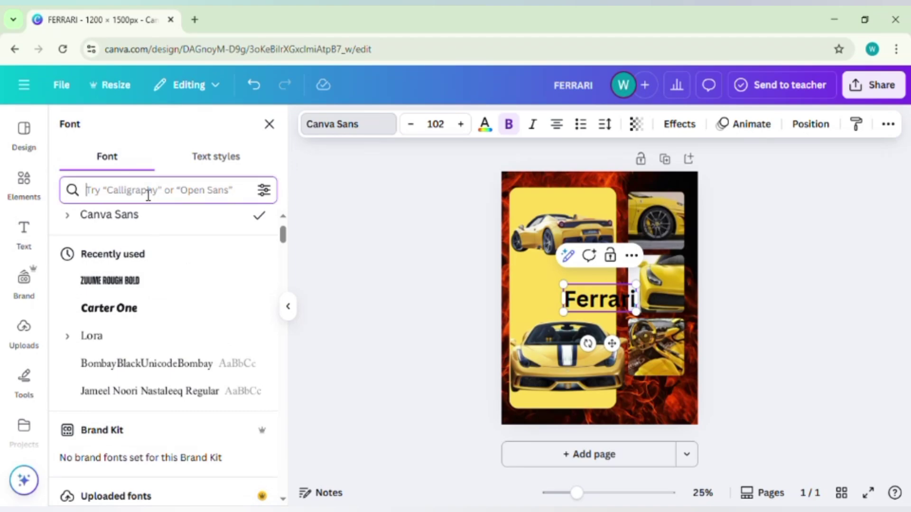
pyautogui.write('anton')
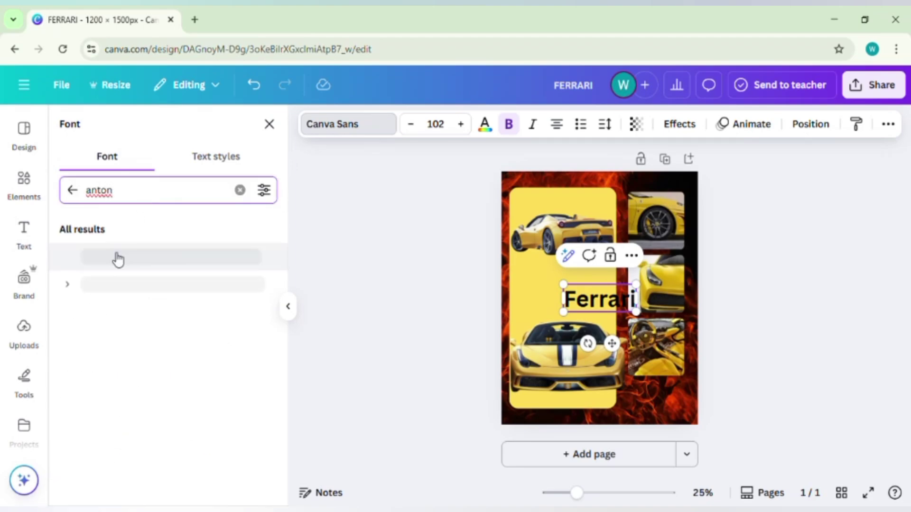
pyautogui.click(116, 256)
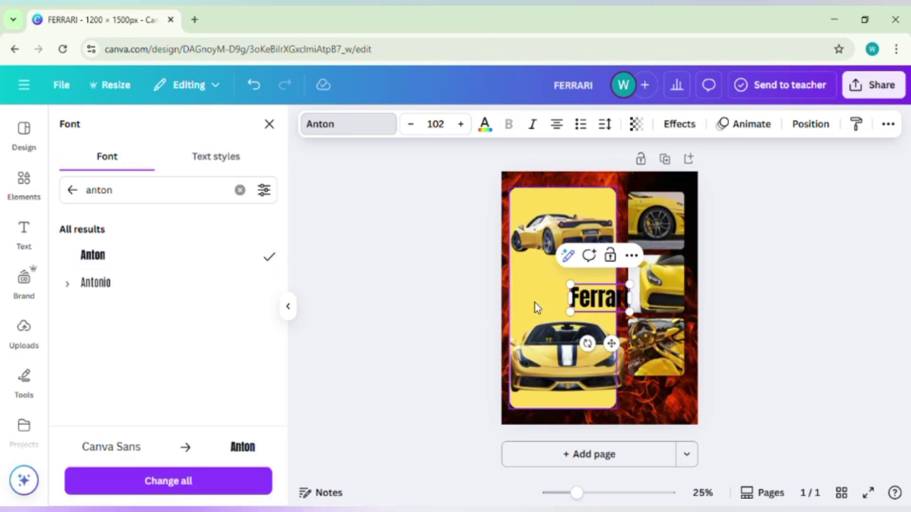
# Enlarge the Ferrari heading to size 177 and place it within the yellow rectangle, just above the front-view car.
pyautogui.moveTo(576, 290); pyautogui.dragTo(527, 264)
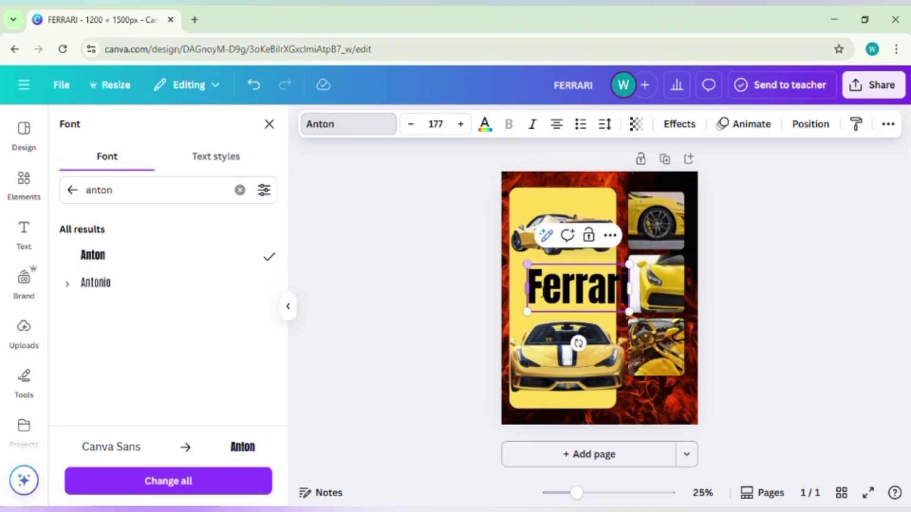
pyautogui.click(790, 277)
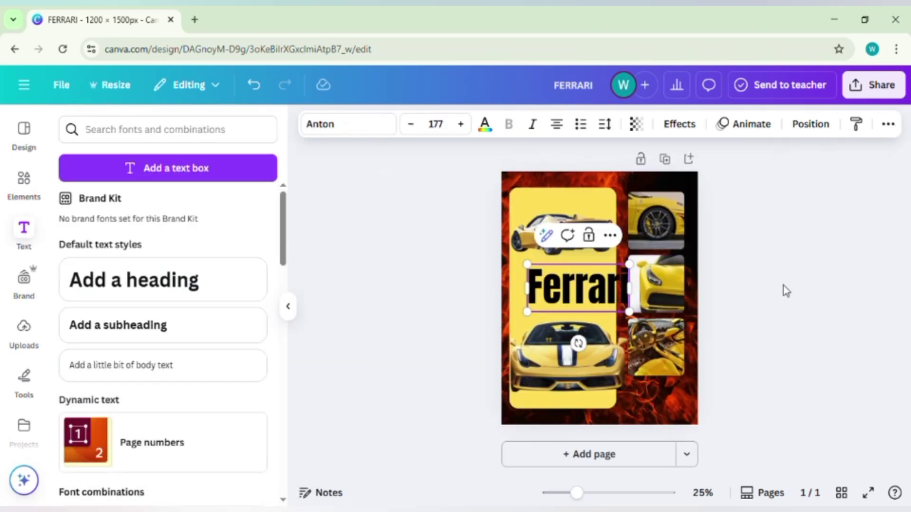
pyautogui.moveTo(611, 310); pyautogui.dragTo(572, 319)
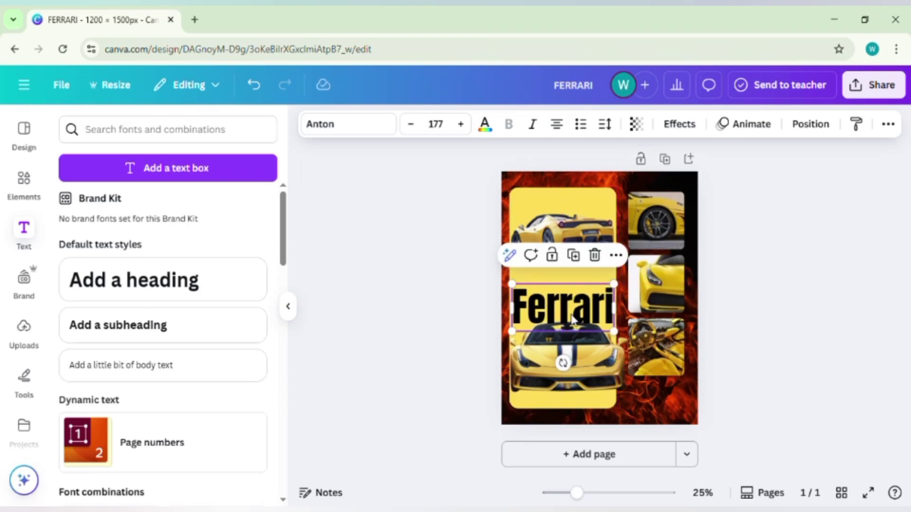
# Apply the Hollow effect to the Ferrari heading and reduce its outline thickness slightly below 50.
pyautogui.click(679, 124)
pyautogui.click(102, 306)
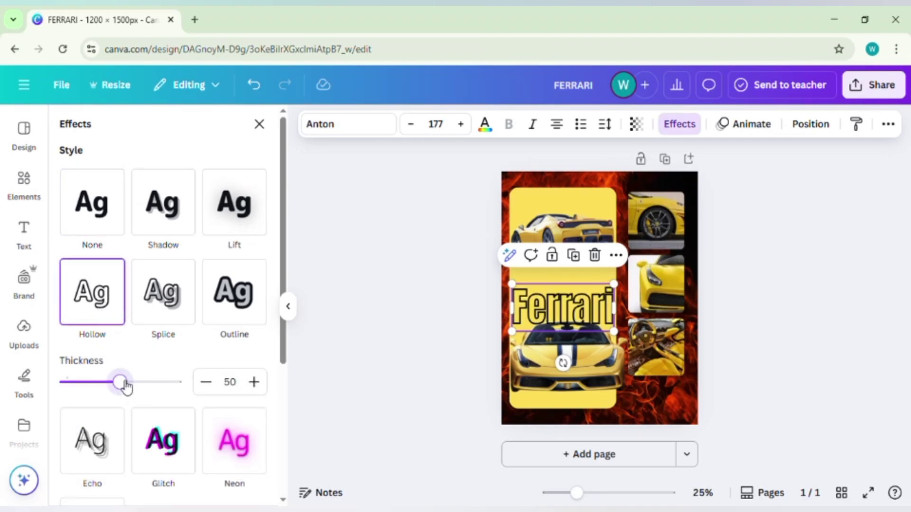
pyautogui.moveTo(125, 387); pyautogui.dragTo(112, 387)
pyautogui.click(736, 278)
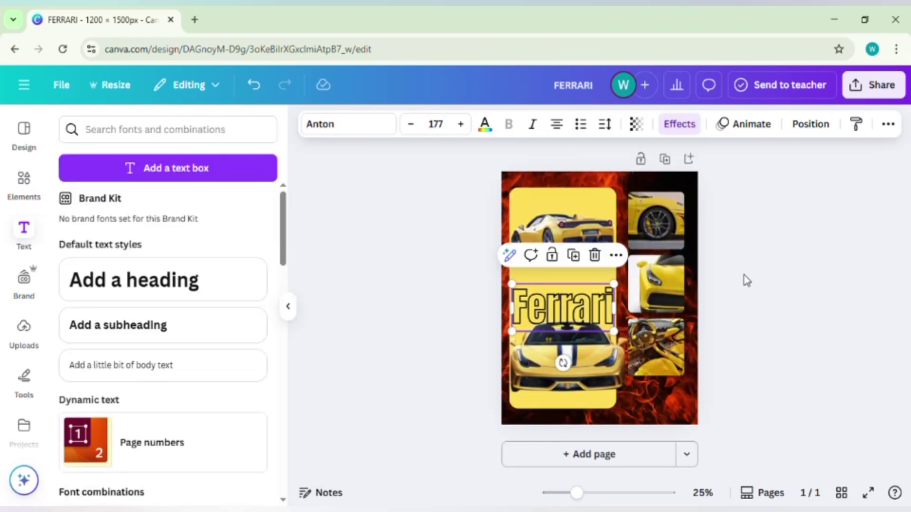
# Move the Ferrari heading's layer behind the front-view car and lower the text slightly so the car's roof overlaps it.
pyautogui.click(575, 307)
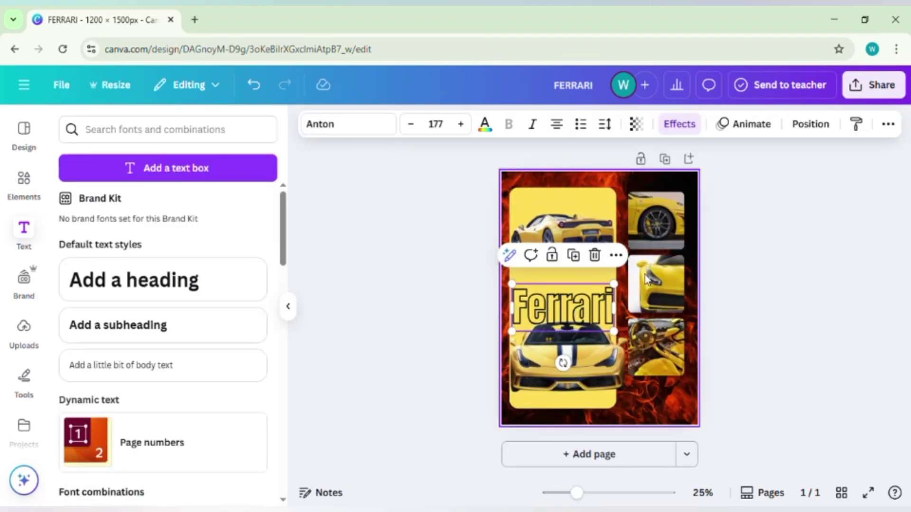
pyautogui.click(812, 125)
pyautogui.click(240, 157)
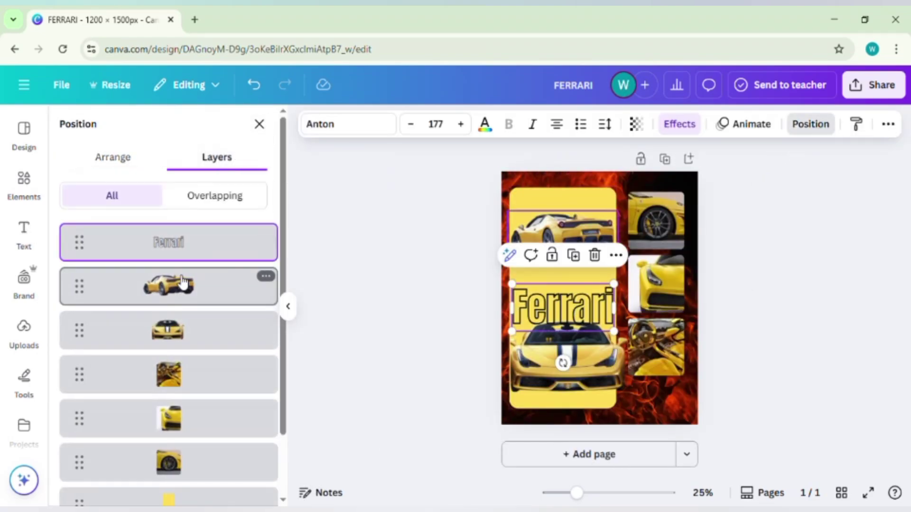
pyautogui.moveTo(187, 254); pyautogui.dragTo(185, 341)
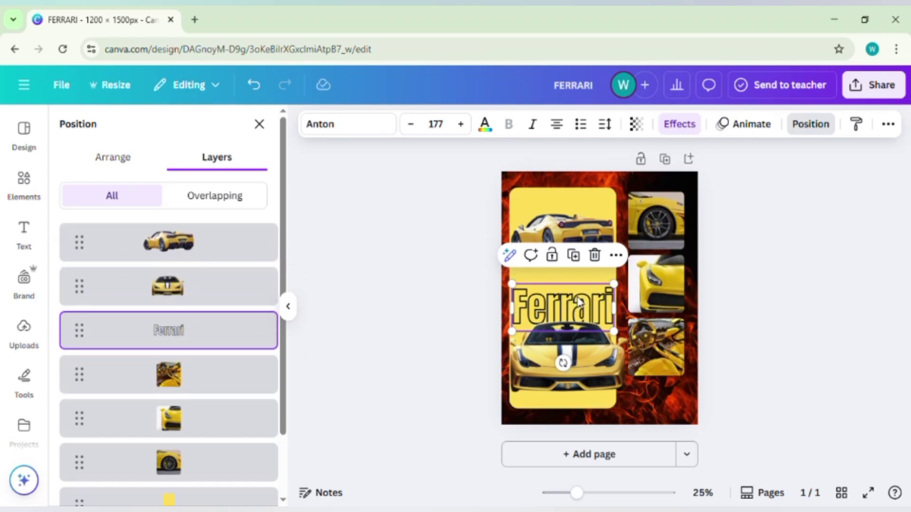
pyautogui.moveTo(579, 302); pyautogui.dragTo(583, 312)
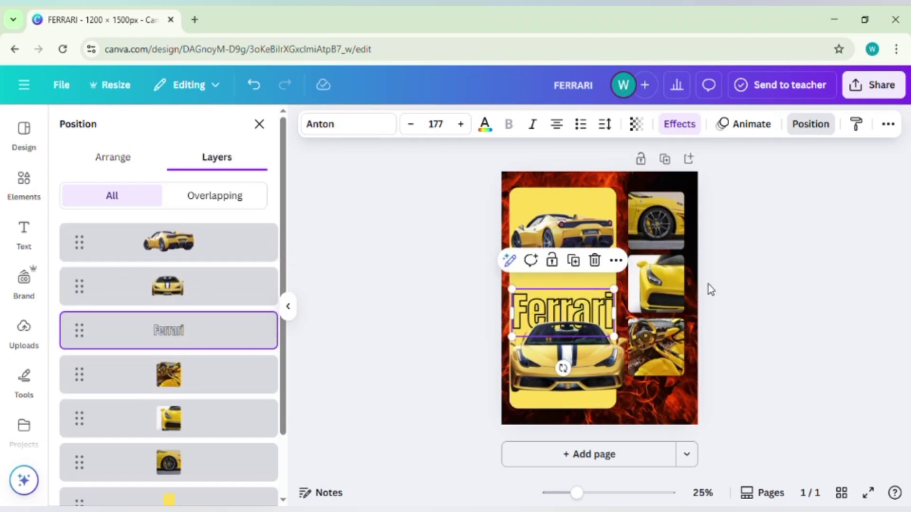
pyautogui.click(742, 275)
pyautogui.click(743, 275)
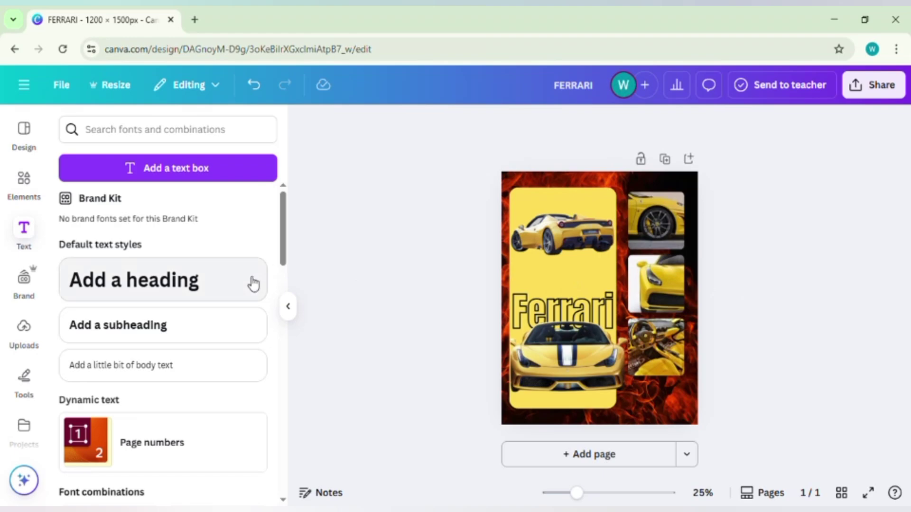
# Search the elements for "shadow" and add the third graphic, a narrow dark oval shadow, to the page.
pyautogui.click(28, 182)
pyautogui.click(238, 133)
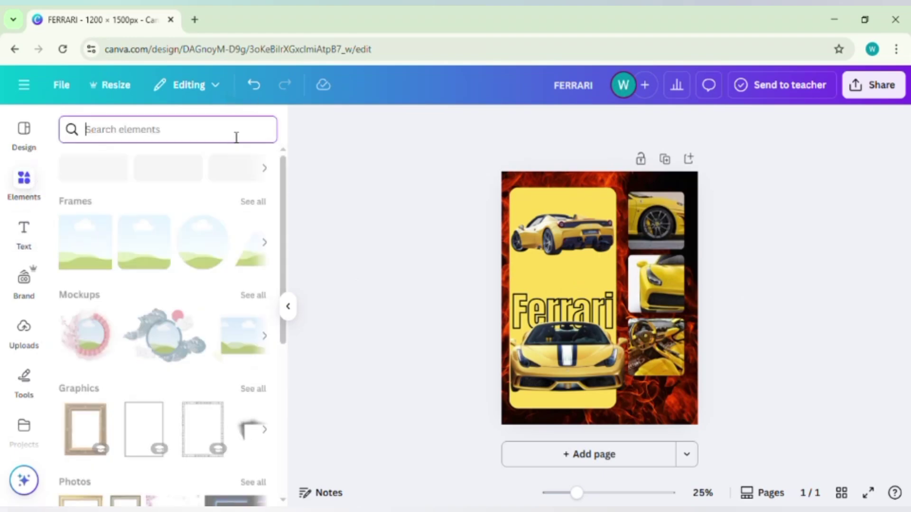
pyautogui.write('shadow')
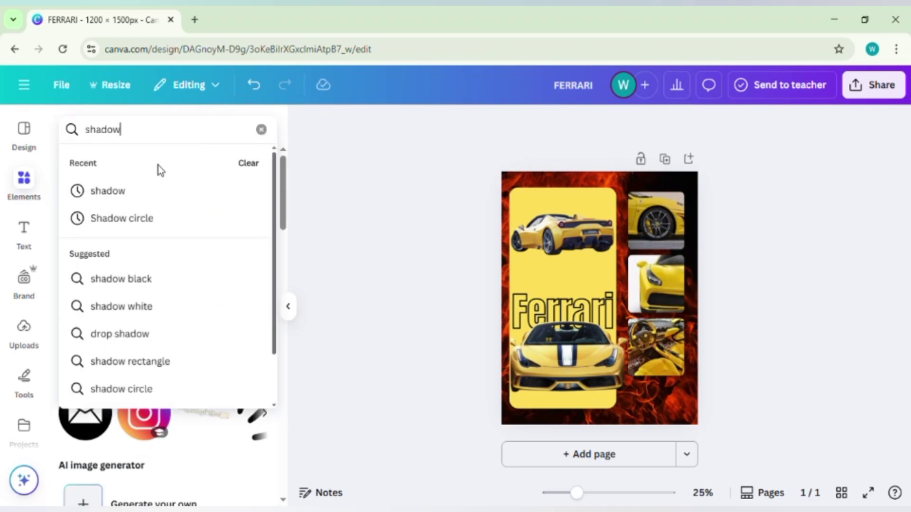
pyautogui.click(123, 188)
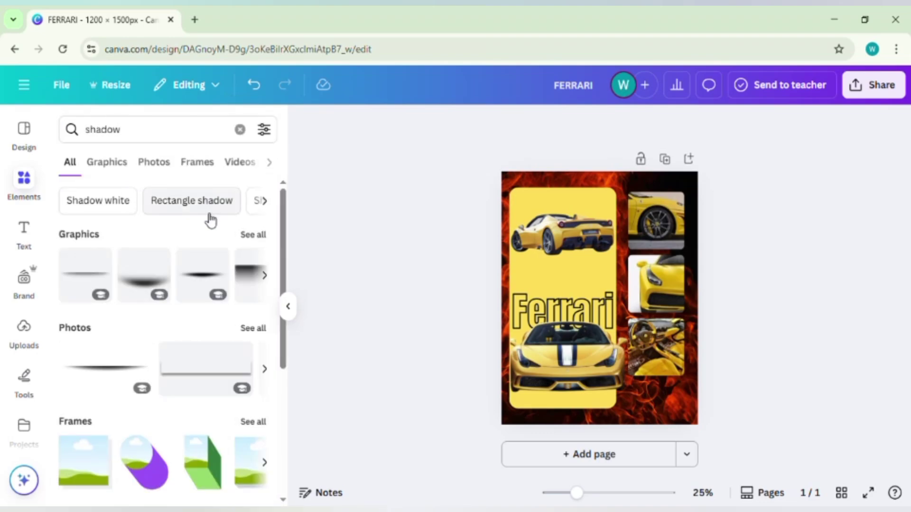
pyautogui.click(202, 275)
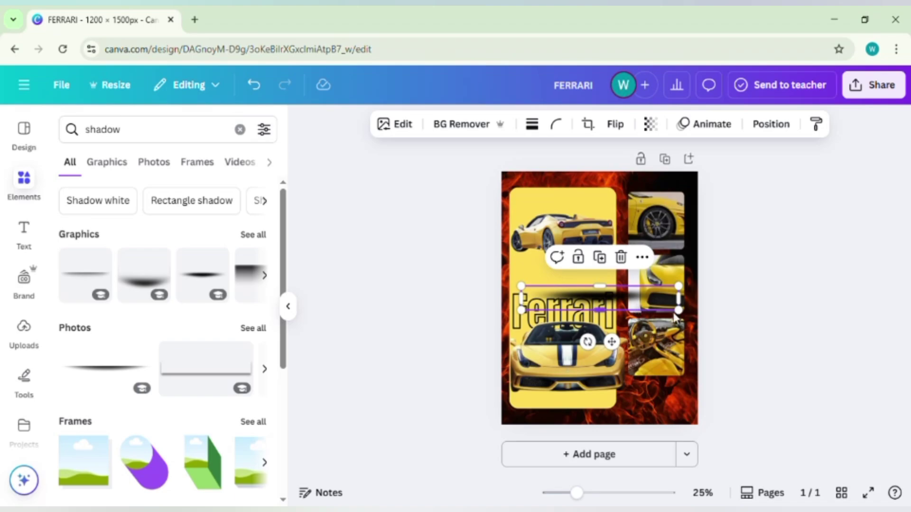
# Shrink the shadow, tilt it slightly clockwise and place it under the wheels of the rear-view car.
pyautogui.moveTo(679, 311); pyautogui.dragTo(656, 307)
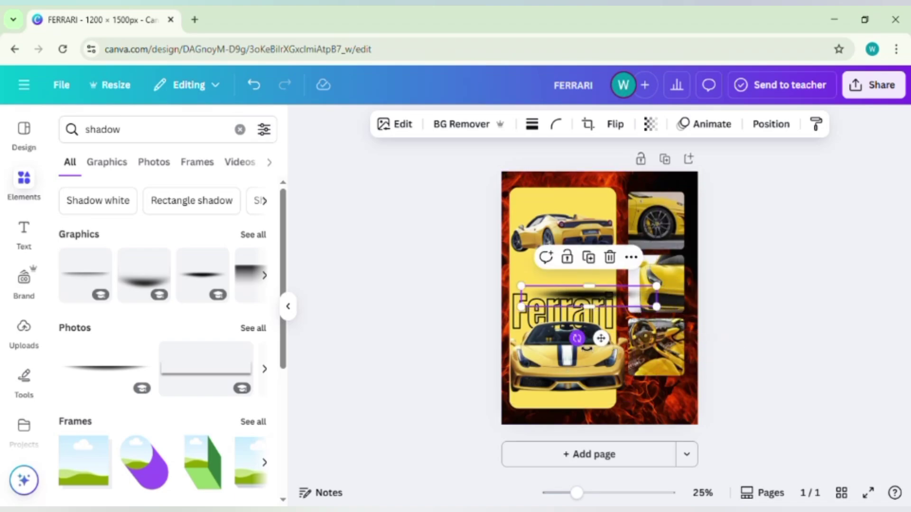
pyautogui.moveTo(577, 337); pyautogui.dragTo(569, 340)
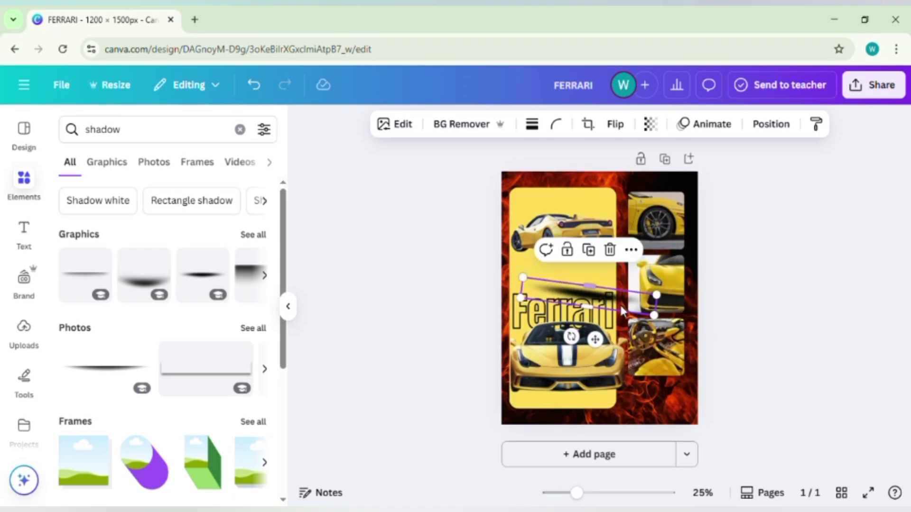
pyautogui.moveTo(619, 306); pyautogui.dragTo(602, 268)
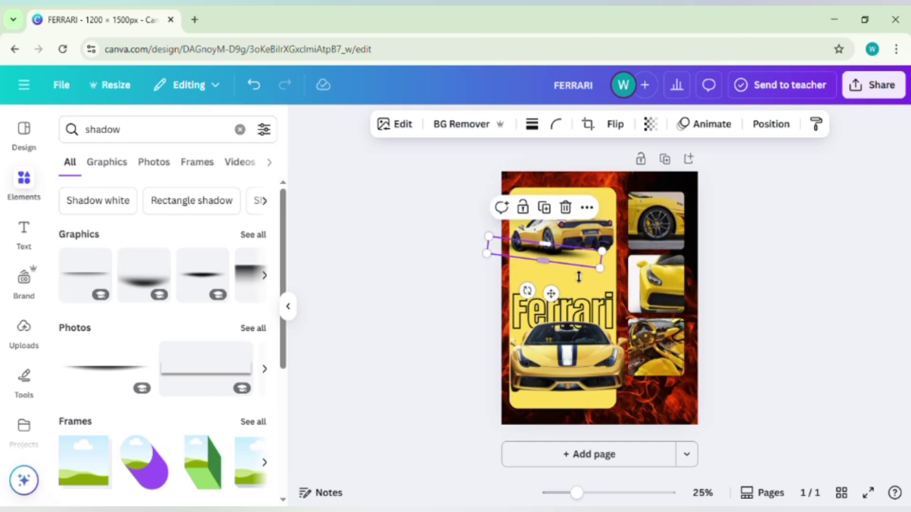
pyautogui.moveTo(527, 291); pyautogui.dragTo(578, 268)
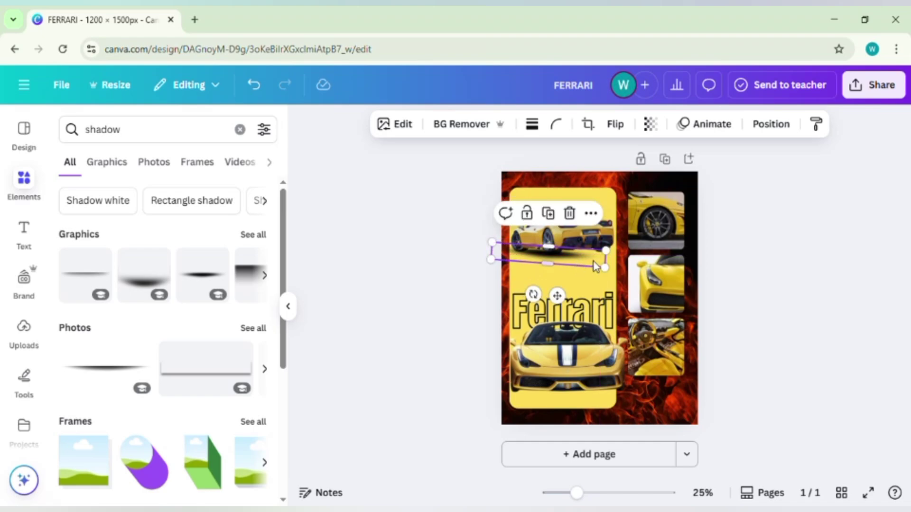
pyautogui.click(731, 219)
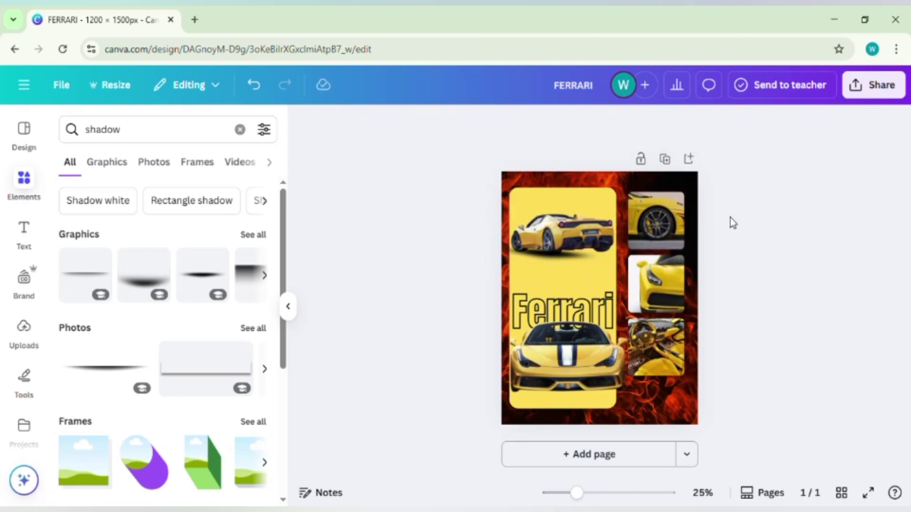
# Move the shadow's layer directly behind the rear-view car.
pyautogui.click(570, 257)
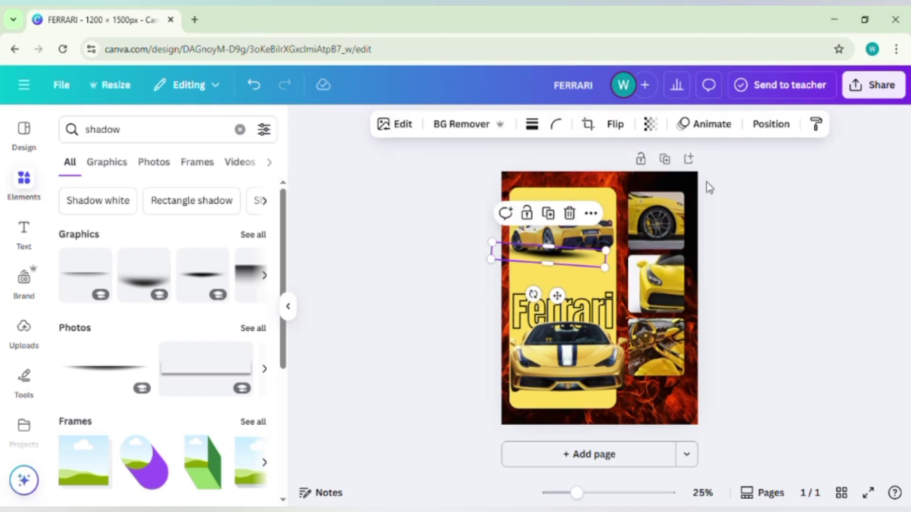
pyautogui.click(765, 132)
pyautogui.moveTo(184, 251); pyautogui.dragTo(196, 303)
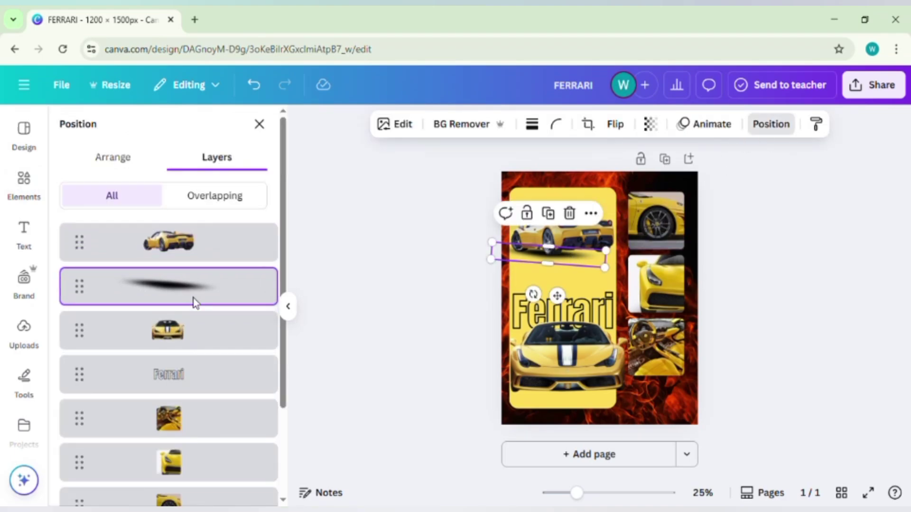
pyautogui.click(795, 232)
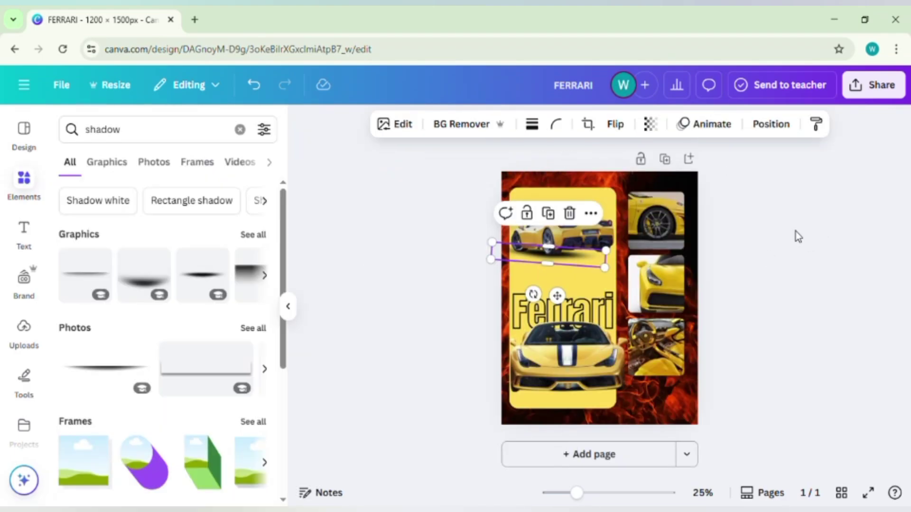
# Add a second oval shadow, shrink it, tilt it slightly counterclockwise and place it under the rear bumper of the rear-view car.
pyautogui.click(203, 274)
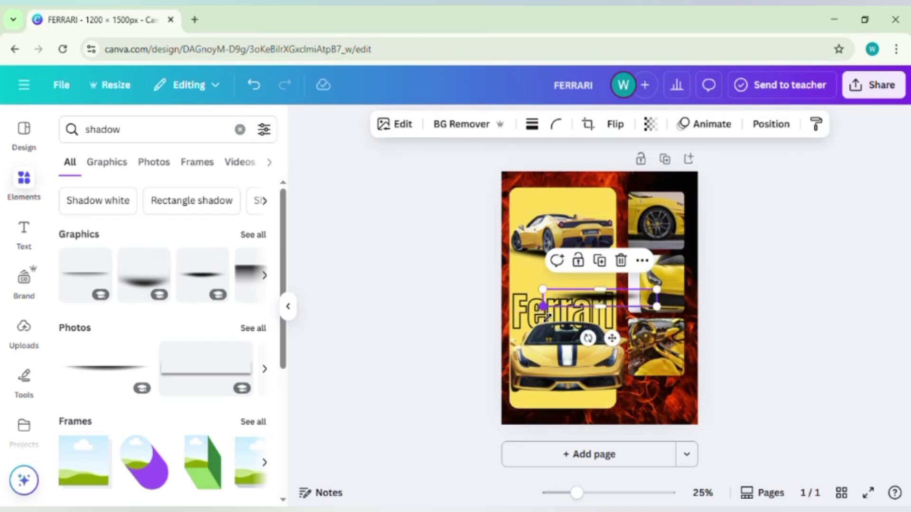
pyautogui.moveTo(544, 307); pyautogui.dragTo(570, 306)
pyautogui.moveTo(601, 332); pyautogui.dragTo(619, 340)
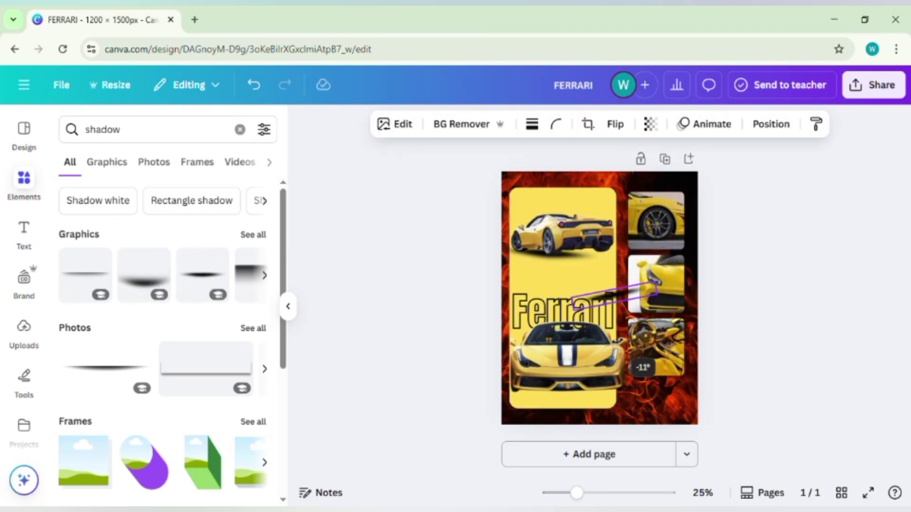
pyautogui.moveTo(617, 293); pyautogui.dragTo(579, 300)
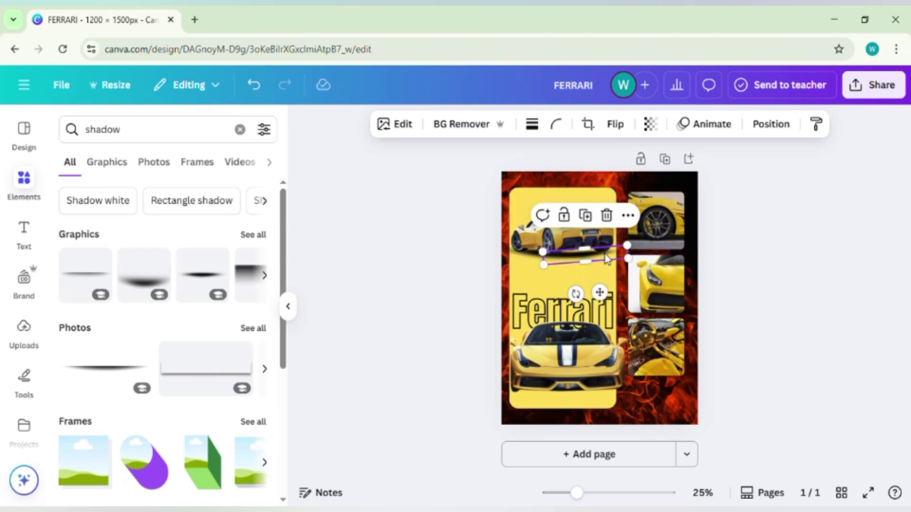
pyautogui.moveTo(628, 258); pyautogui.dragTo(615, 259)
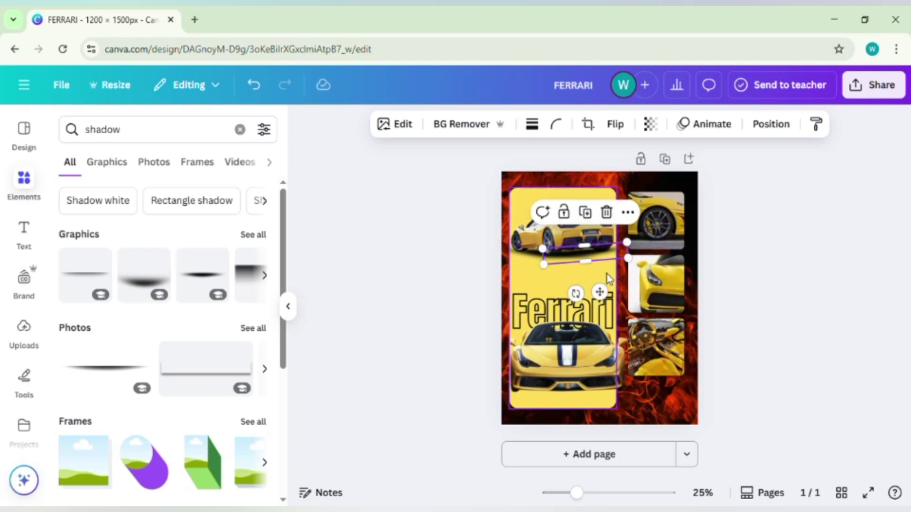
pyautogui.click(707, 246)
# Move the second shadow's layer directly behind the rear-view car, above the first shadow.
pyautogui.click(619, 245)
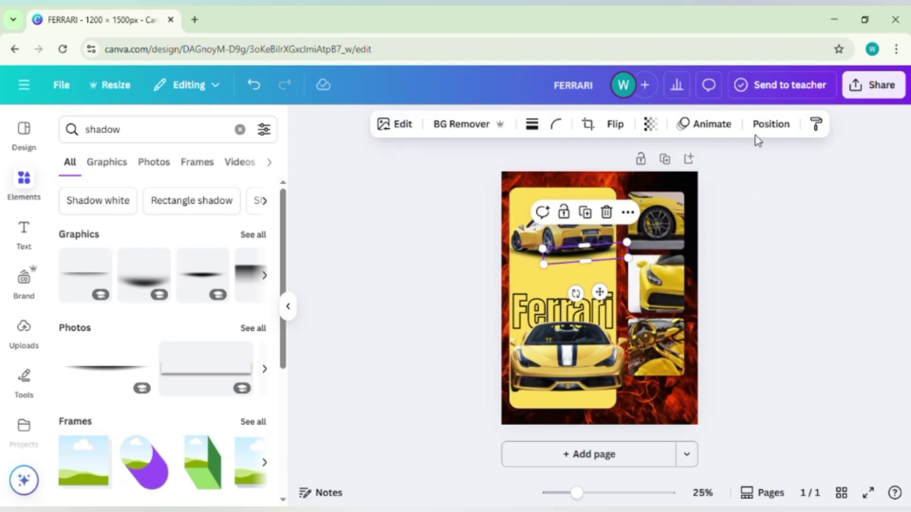
pyautogui.click(766, 125)
pyautogui.moveTo(209, 254); pyautogui.dragTo(211, 323)
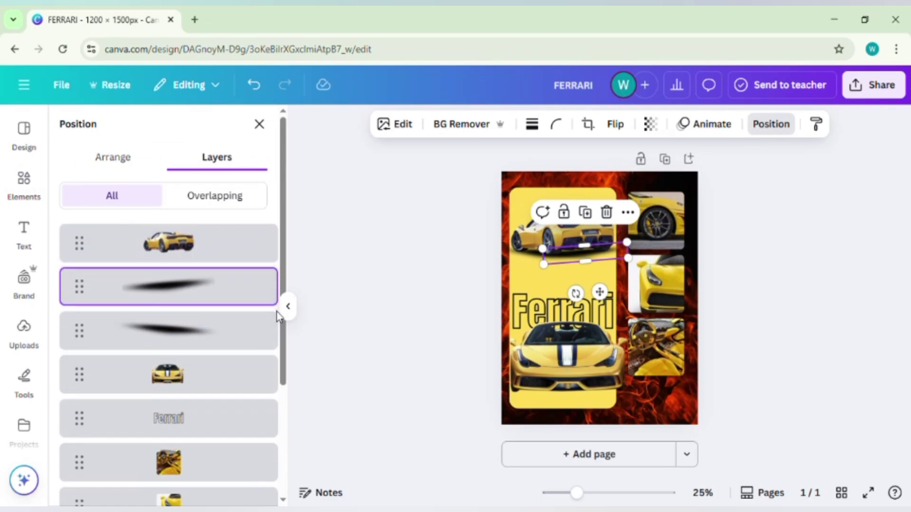
# Set the transparency of the rear-bumper shadow to 67 and of the other shadow under the rear-view car to 68.
pyautogui.click(649, 126)
pyautogui.moveTo(682, 183); pyautogui.dragTo(657, 187)
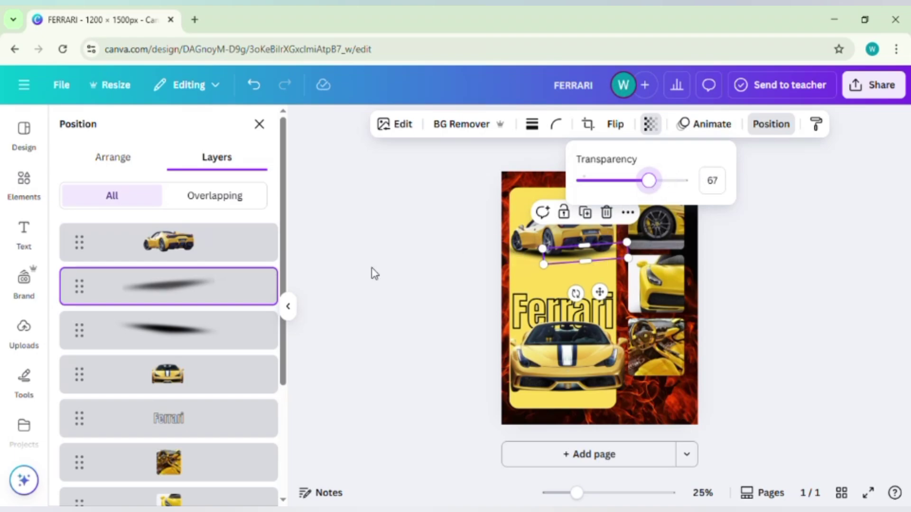
pyautogui.click(193, 331)
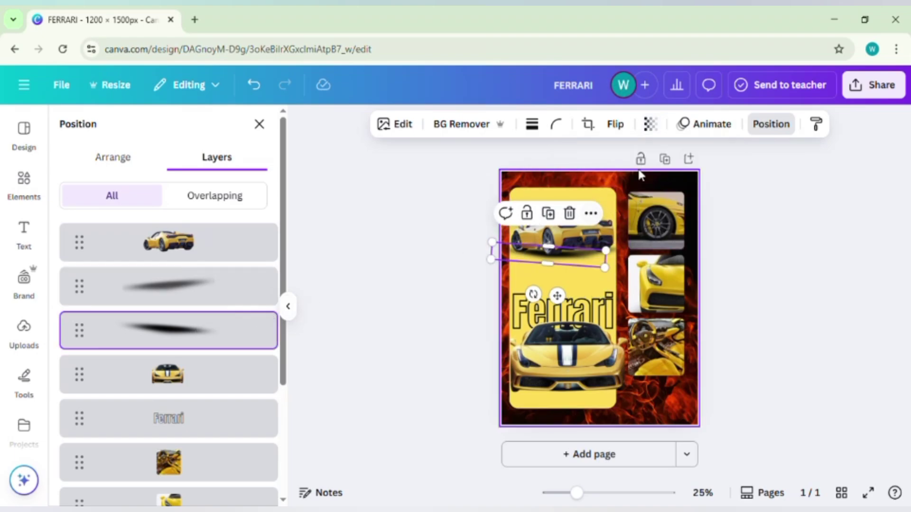
pyautogui.click(650, 124)
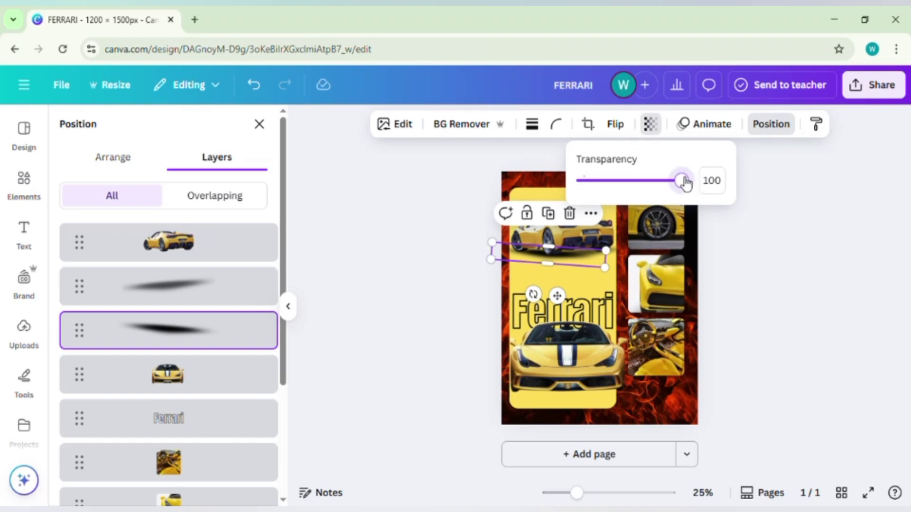
pyautogui.moveTo(685, 182); pyautogui.dragTo(657, 179)
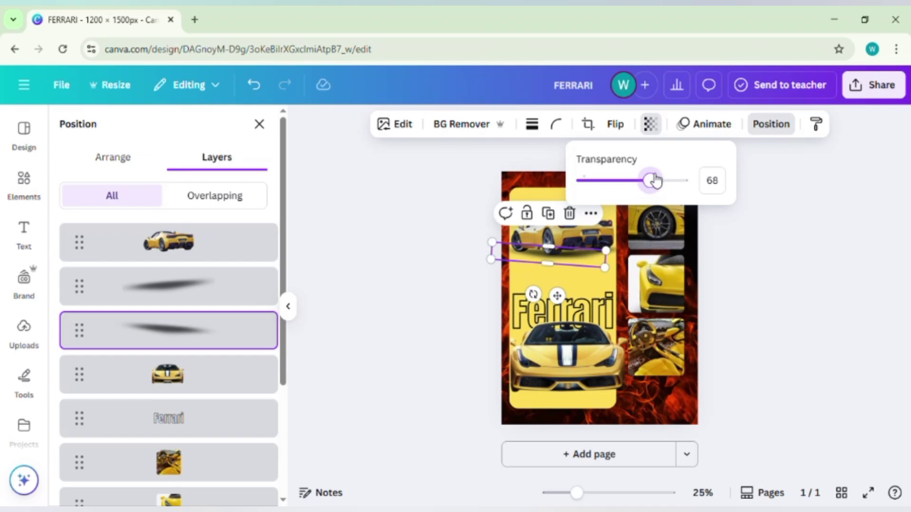
pyautogui.click(793, 204)
pyautogui.click(784, 204)
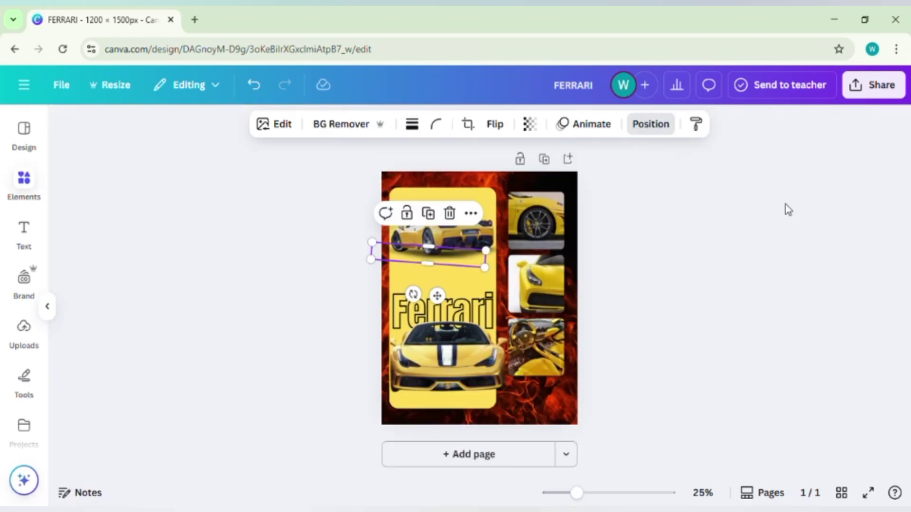
# Add a third oval shadow, place it under the front-view car and enlarge it to extend past both sides of the yellow rectangle.
pyautogui.click(595, 494)
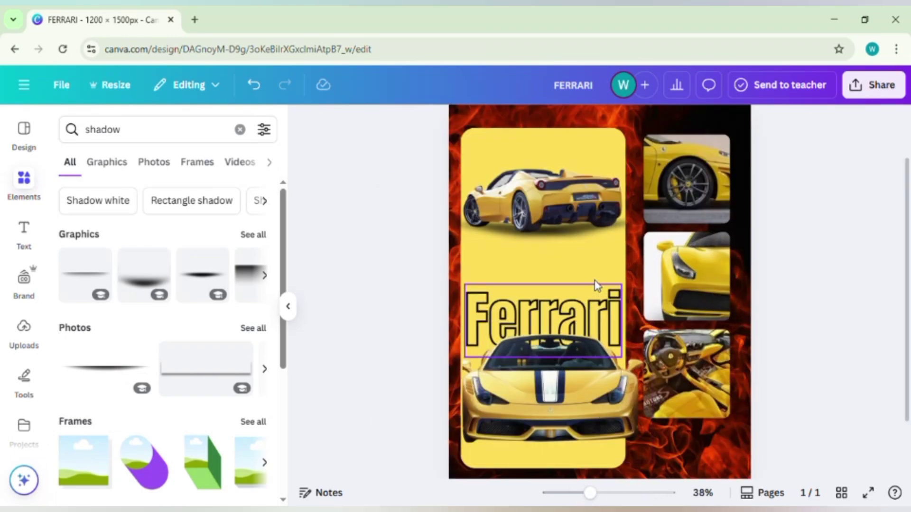
pyautogui.click(203, 275)
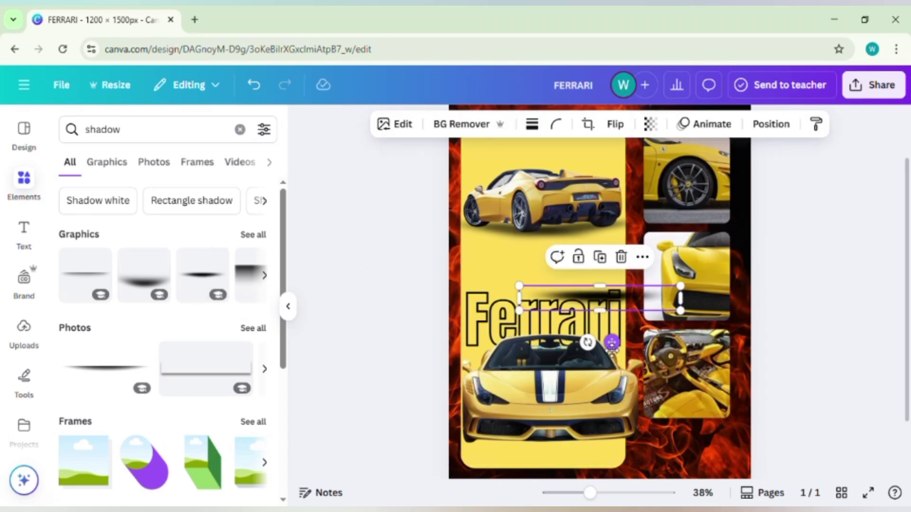
pyautogui.moveTo(613, 343); pyautogui.dragTo(533, 494)
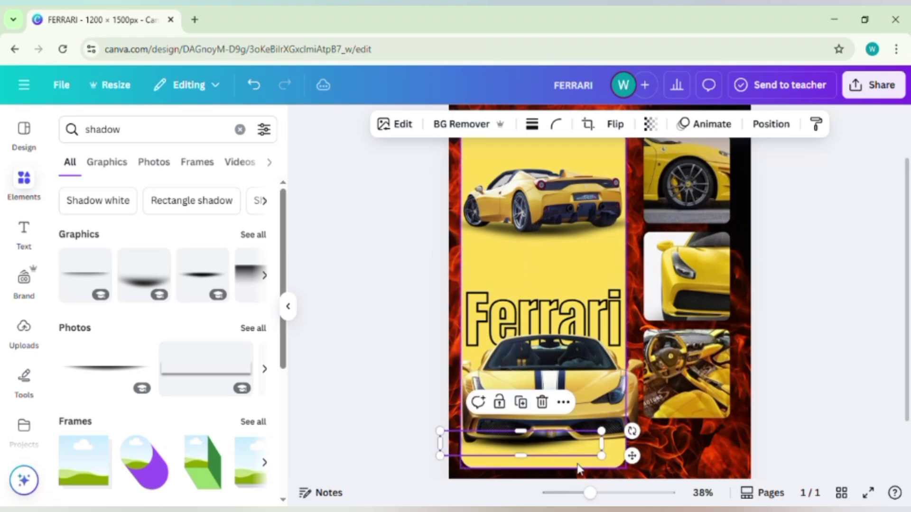
pyautogui.moveTo(601, 431)
pyautogui.mouseDown()
pyautogui.moveTo(679, 419)
pyautogui.moveTo(610, 443)
pyautogui.mouseUp()
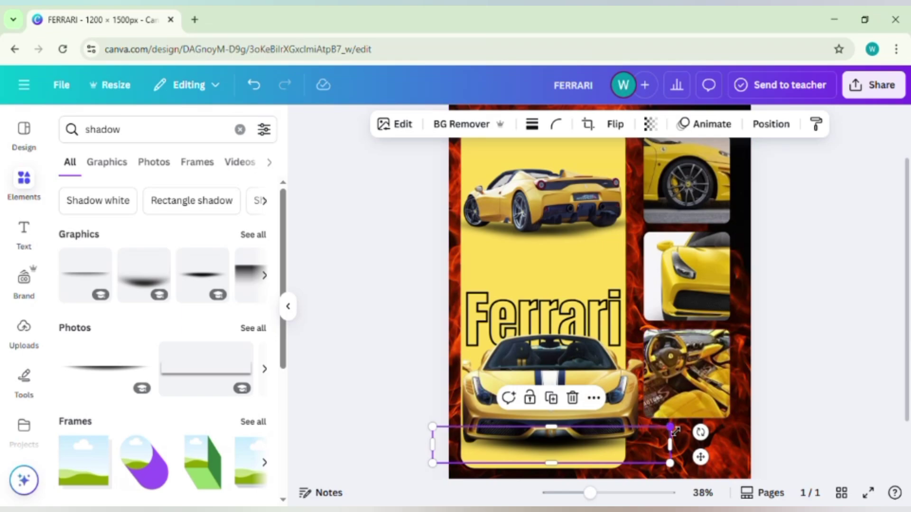
pyautogui.moveTo(670, 425); pyautogui.dragTo(691, 427)
pyautogui.moveTo(619, 445); pyautogui.dragTo(608, 448)
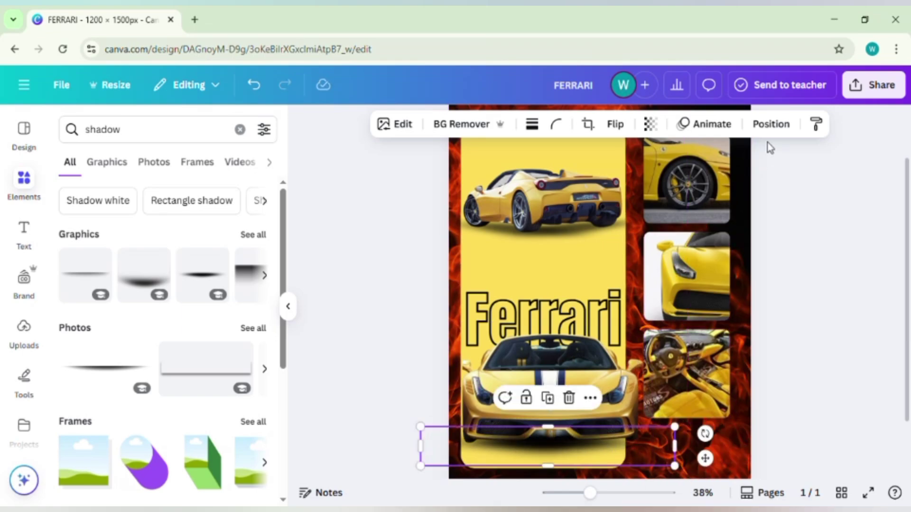
# Move the third shadow's layer between the front-view car and the Ferrari heading, and set its transparency to 88.
pyautogui.click(771, 126)
pyautogui.moveTo(205, 247); pyautogui.dragTo(209, 427)
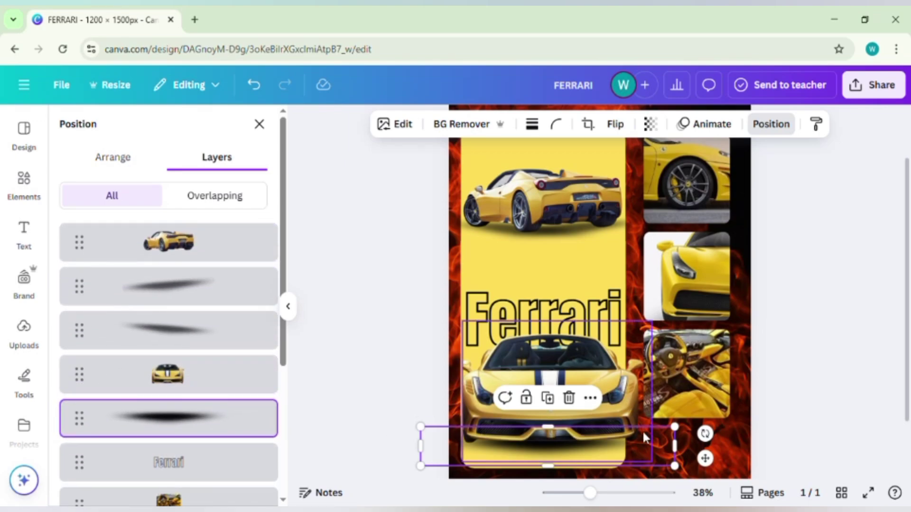
pyautogui.click(649, 125)
pyautogui.moveTo(684, 187); pyautogui.dragTo(678, 189)
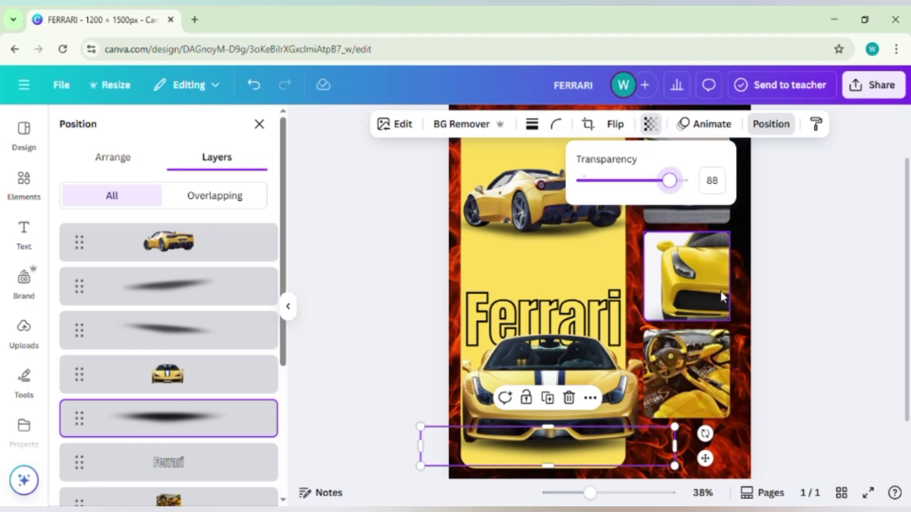
# Enlarge the shadow under the front-view car slightly and adjust its position beneath the bumper.
pyautogui.moveTo(706, 461); pyautogui.dragTo(713, 467)
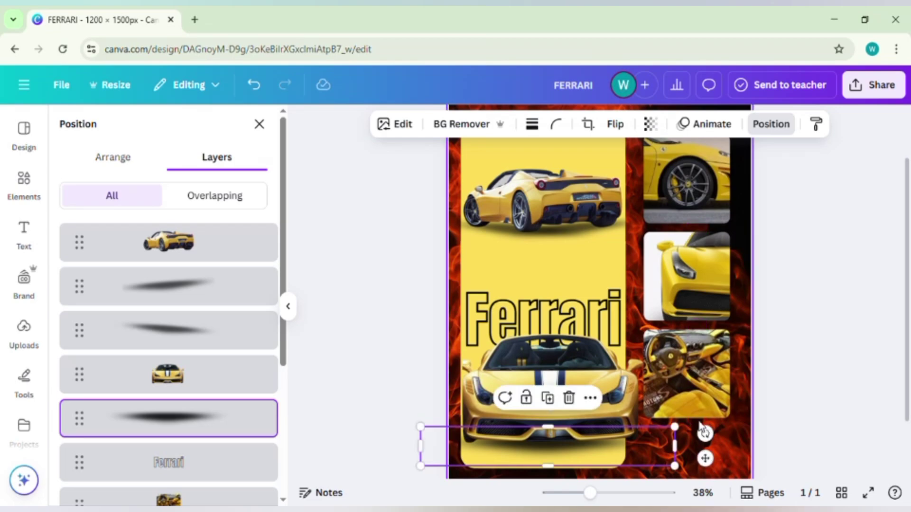
pyautogui.moveTo(686, 431); pyautogui.dragTo(713, 427)
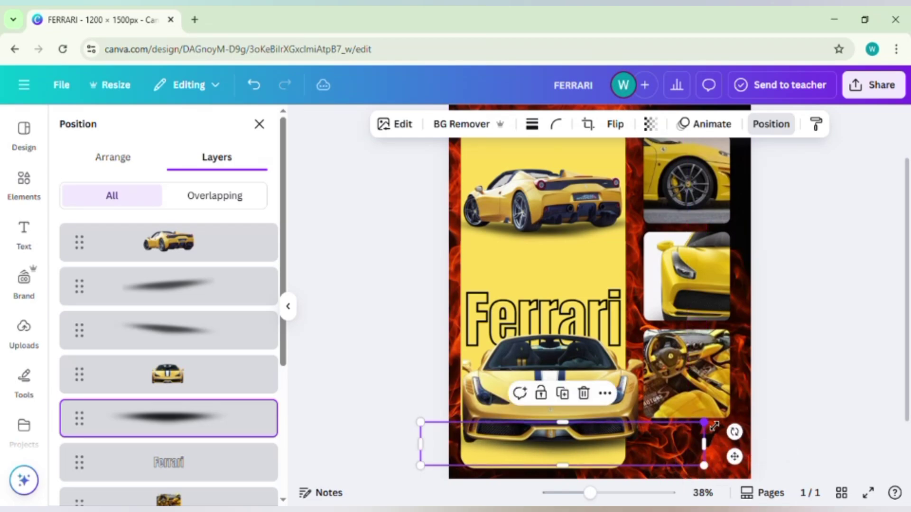
pyautogui.moveTo(660, 442); pyautogui.dragTo(659, 443)
pyautogui.click(821, 353)
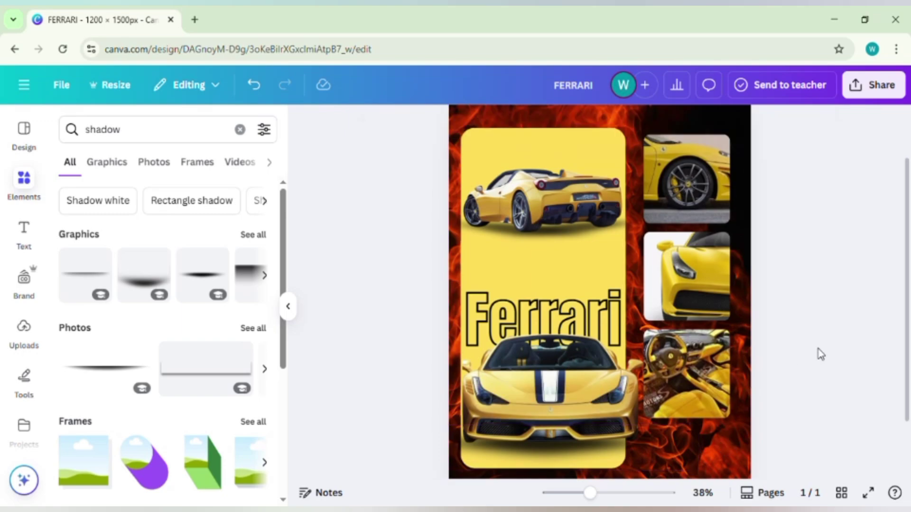
# Apply the Rustiq filter to the front-view car image.
pyautogui.scroll(-2, 821, 353)
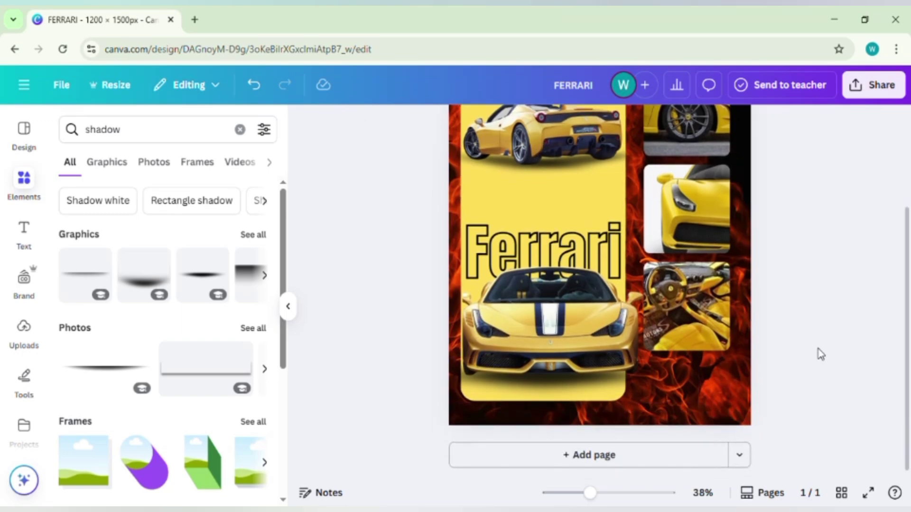
pyautogui.scroll(2, 821, 353)
pyautogui.click(582, 400)
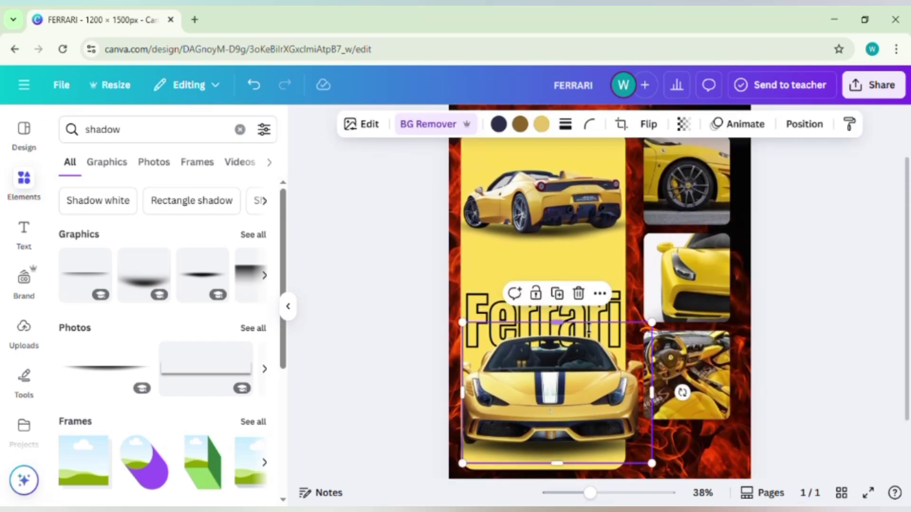
pyautogui.click(363, 124)
pyautogui.scroll(-2, 179, 294)
pyautogui.click(269, 378)
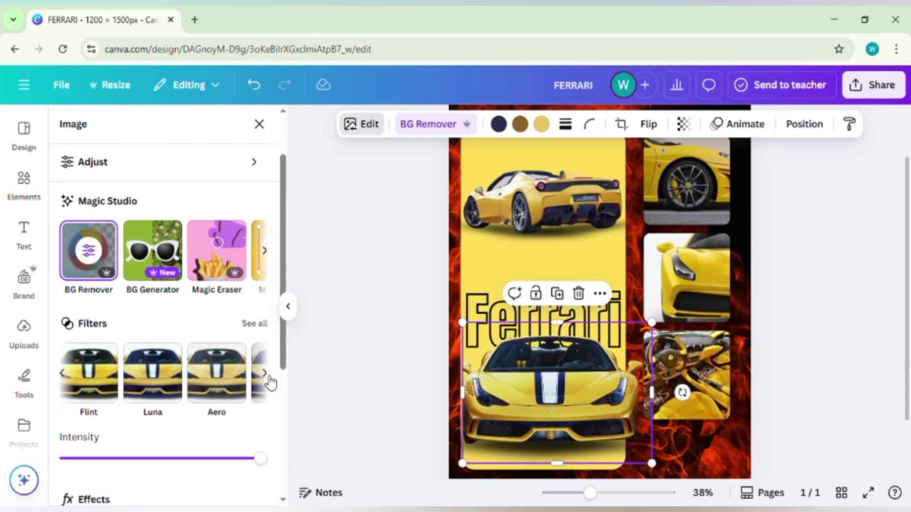
pyautogui.click(265, 374)
pyautogui.click(269, 379)
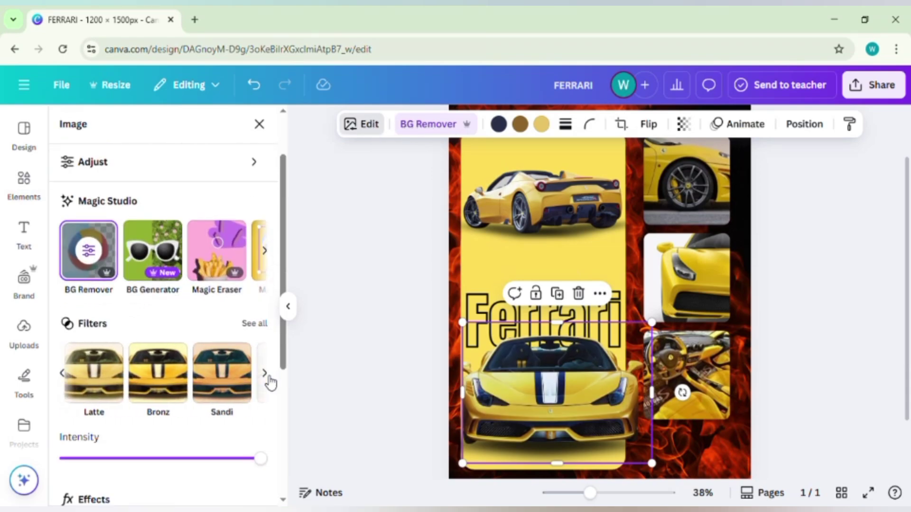
pyautogui.click(269, 380)
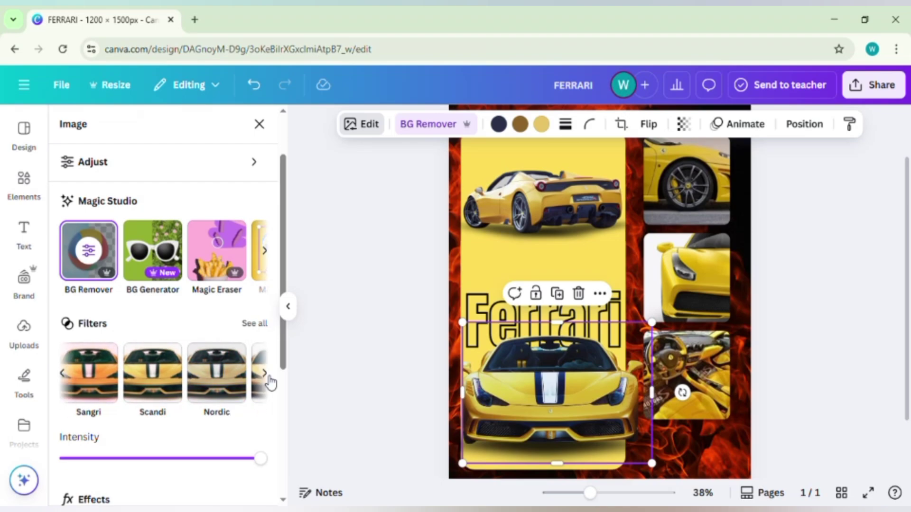
pyautogui.click(269, 379)
pyautogui.click(269, 379)
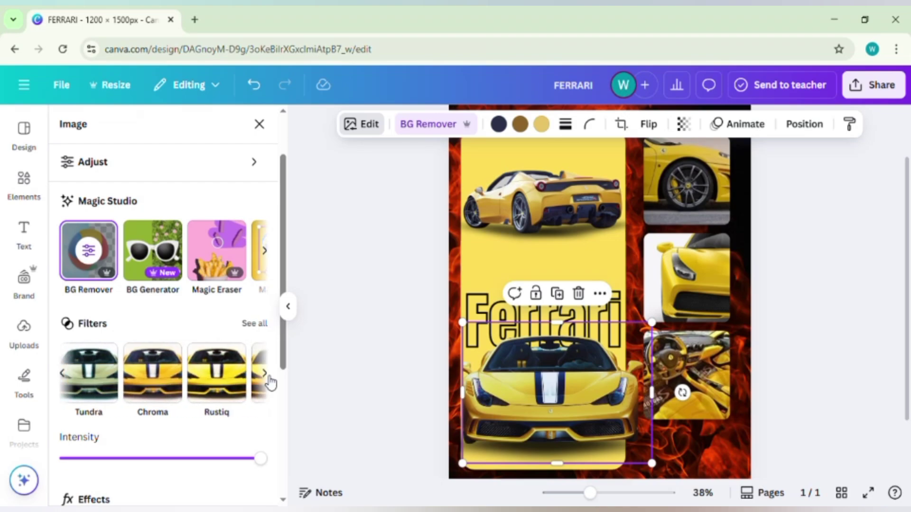
pyautogui.click(227, 383)
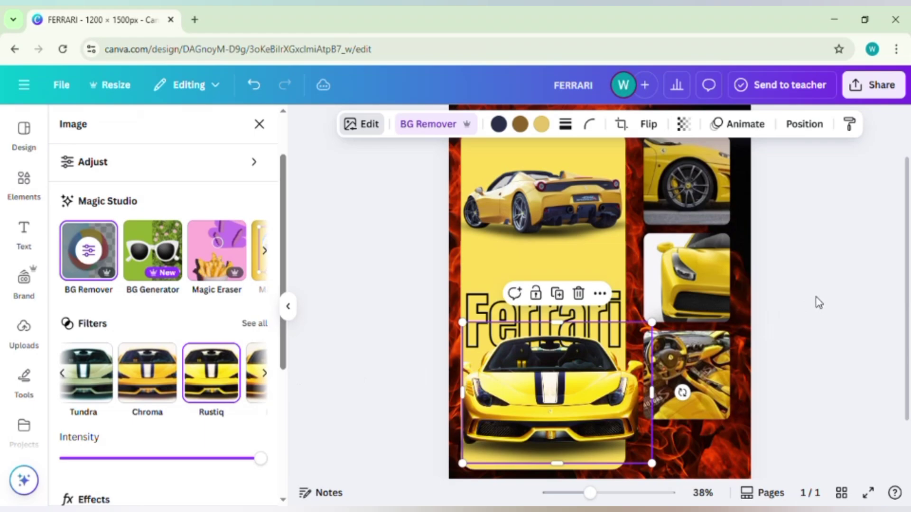
# Blur the whole fire background image with an intensity of 43.
pyautogui.scroll(-2, 818, 297)
pyautogui.click(720, 402)
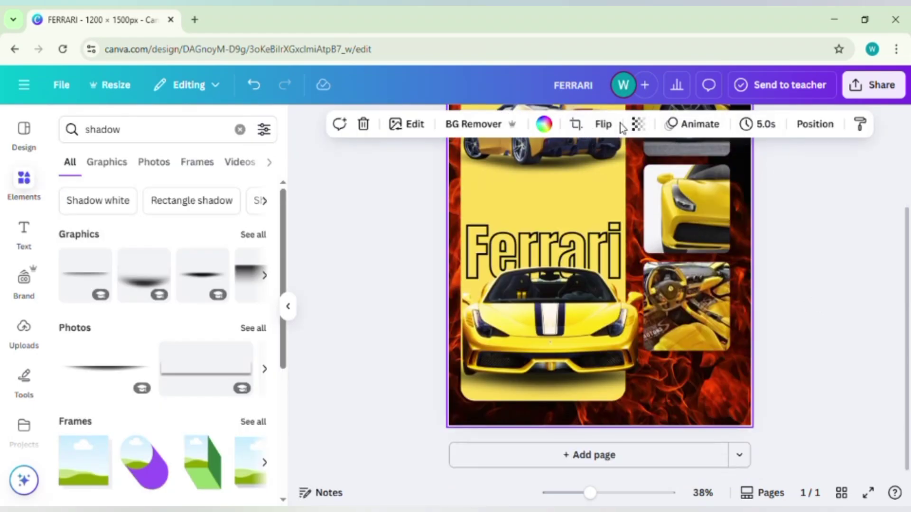
pyautogui.click(403, 125)
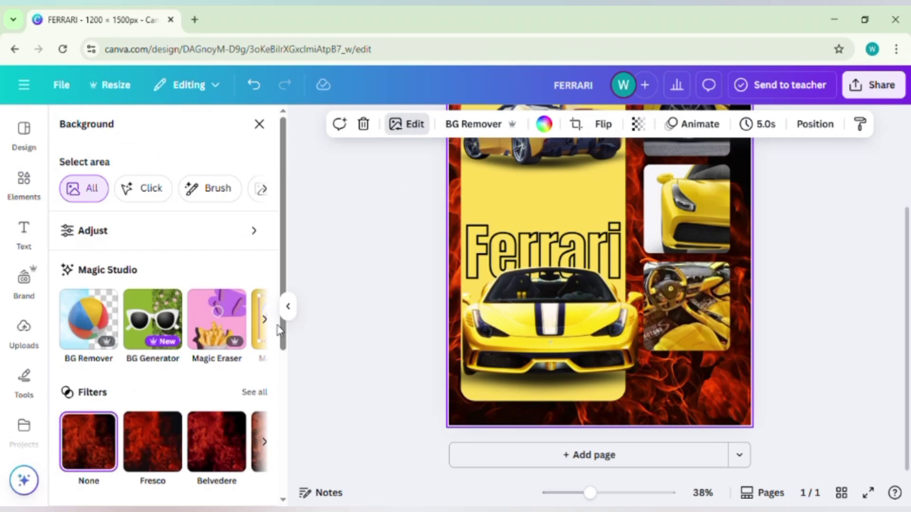
pyautogui.scroll(-3, 257, 400)
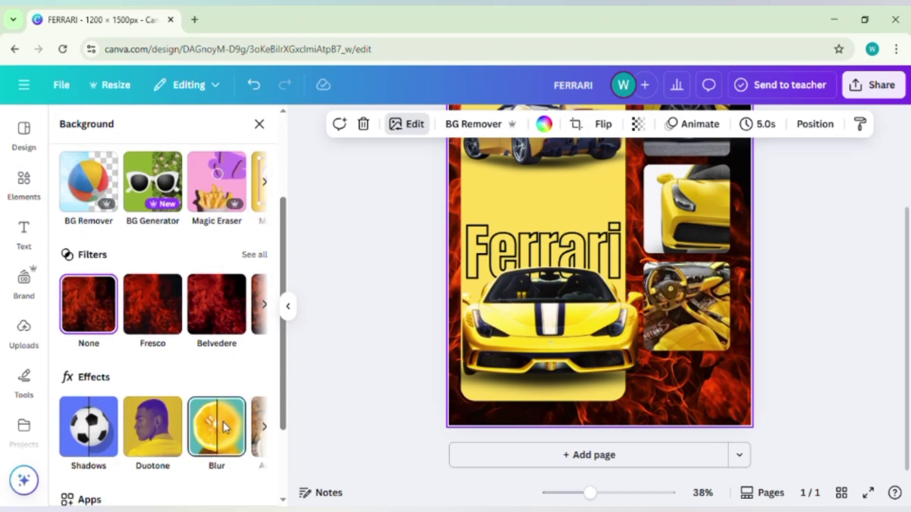
pyautogui.click(223, 423)
pyautogui.click(243, 167)
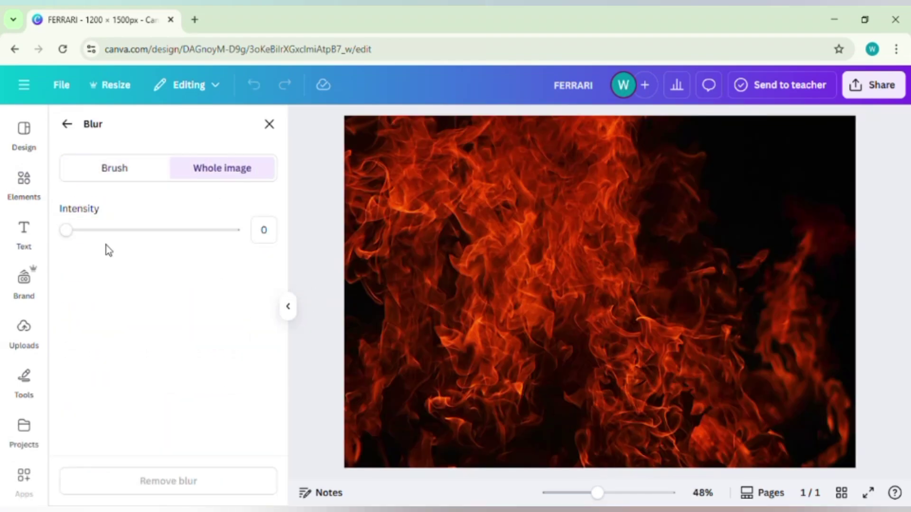
pyautogui.moveTo(67, 232); pyautogui.dragTo(142, 235)
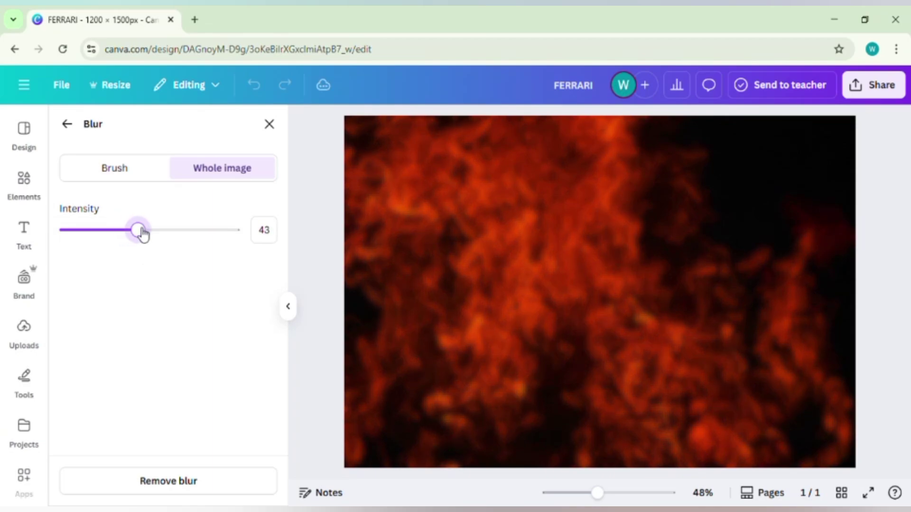
pyautogui.click(269, 124)
# Give the wheel photo a solid border of weight 8 in the document's yellow.
pyautogui.scroll(3, 790, 296)
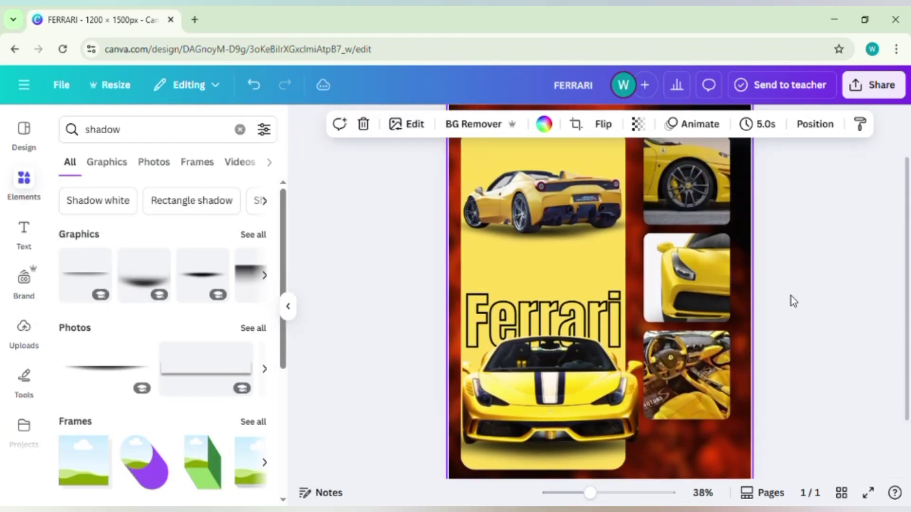
pyautogui.click(711, 254)
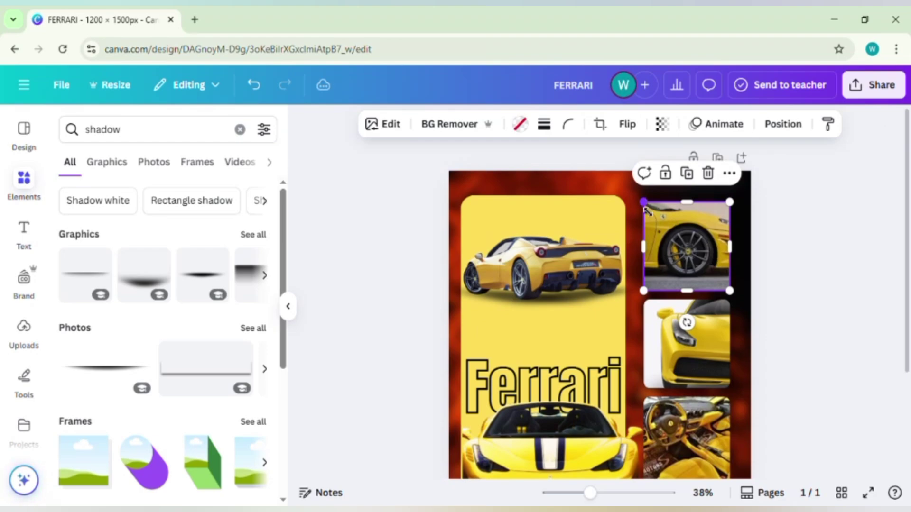
pyautogui.click(544, 124)
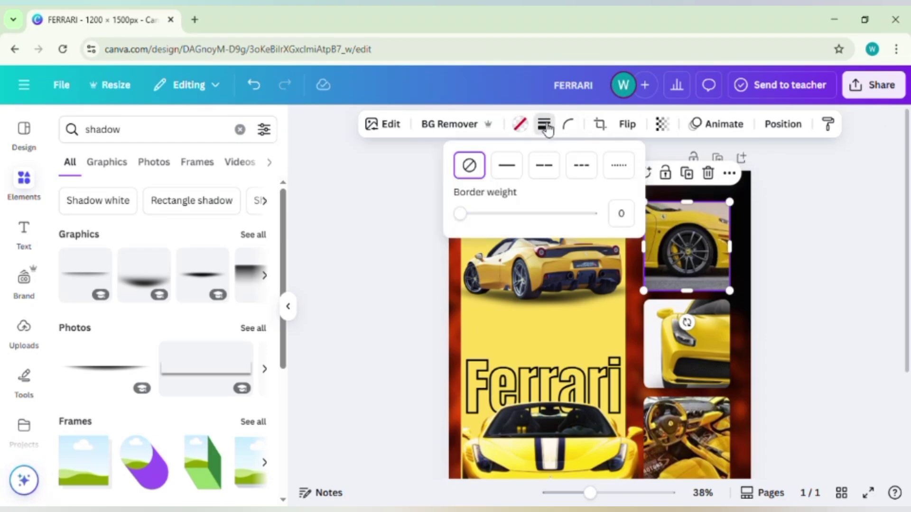
pyautogui.click(506, 166)
pyautogui.click(474, 218)
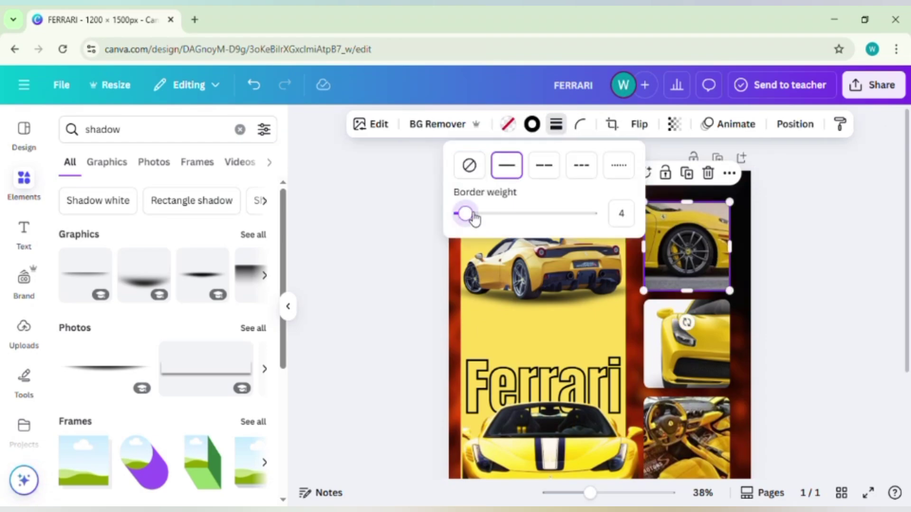
pyautogui.moveTo(475, 219); pyautogui.dragTo(472, 216)
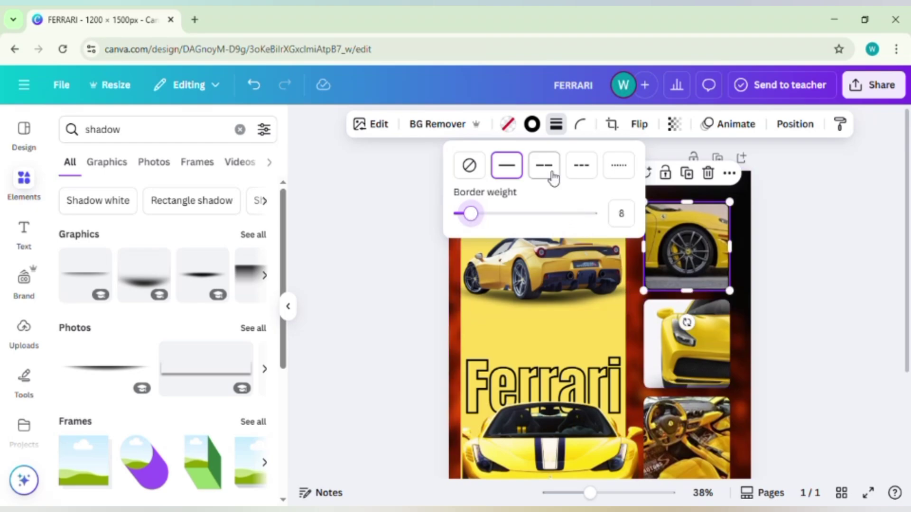
pyautogui.click(537, 133)
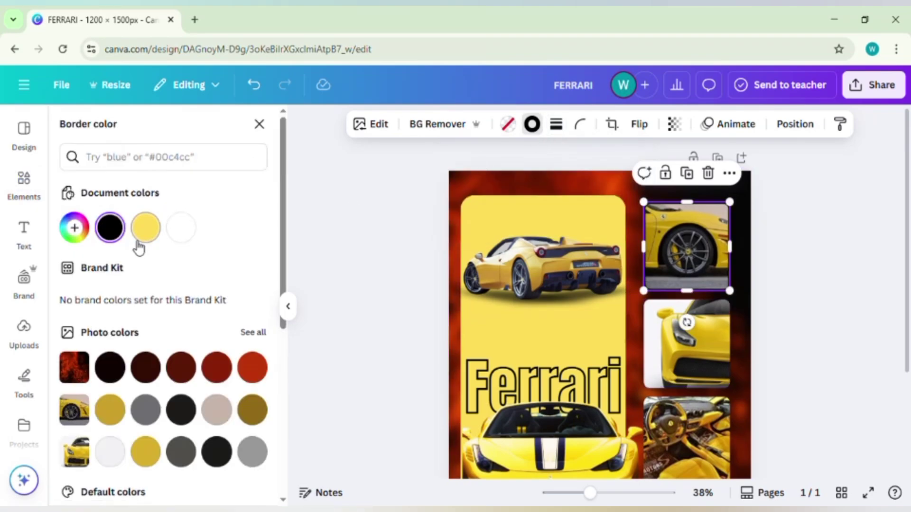
pyautogui.click(145, 228)
# Add a solid border in the document's yellow to the headlight photo in the middle frame.
pyautogui.click(674, 351)
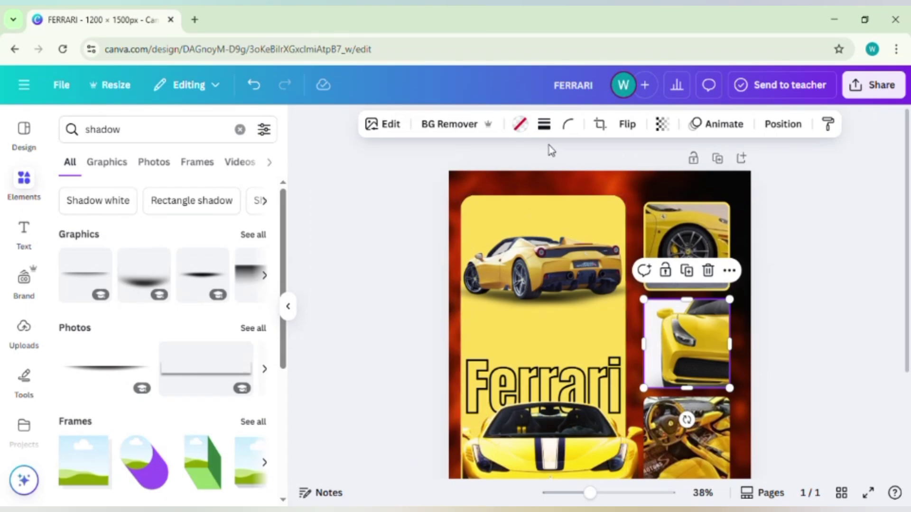
pyautogui.click(544, 124)
pyautogui.click(506, 165)
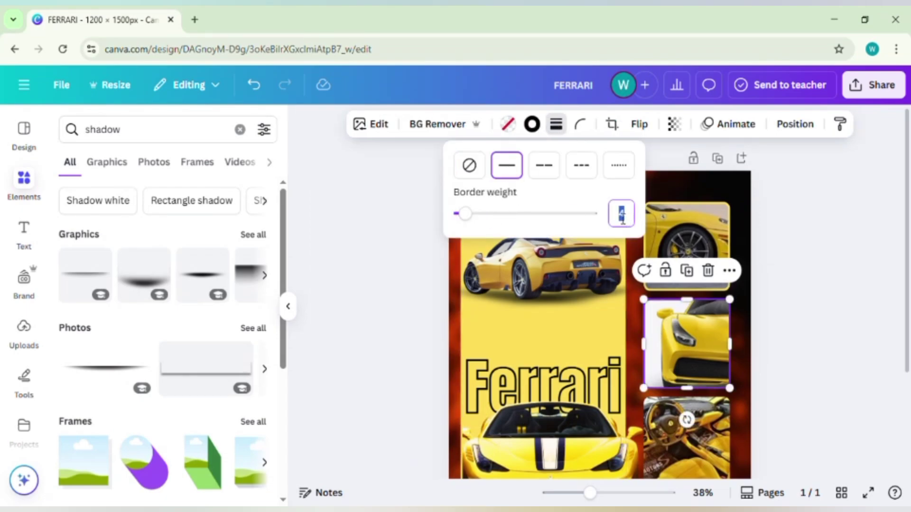
pyautogui.click(532, 124)
pyautogui.click(159, 236)
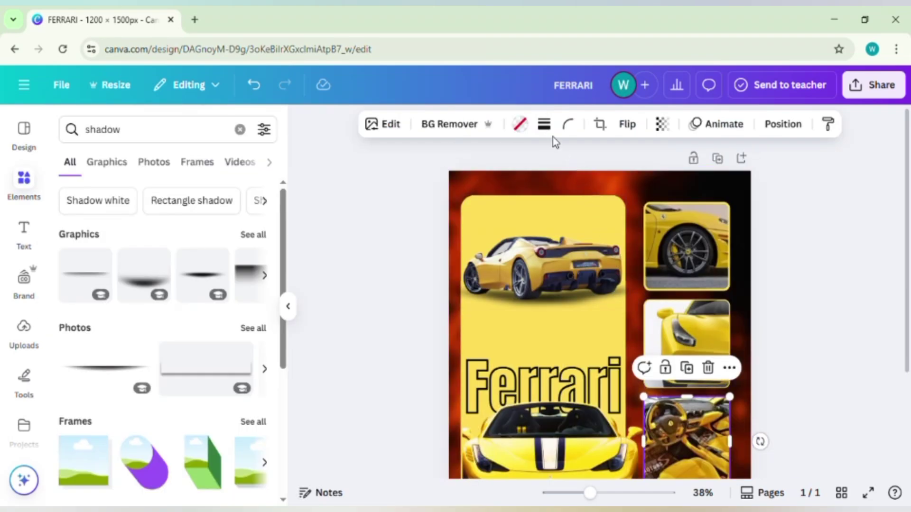
# Give the interior photo a solid border of weight 8 in the document's yellow.
pyautogui.click(545, 125)
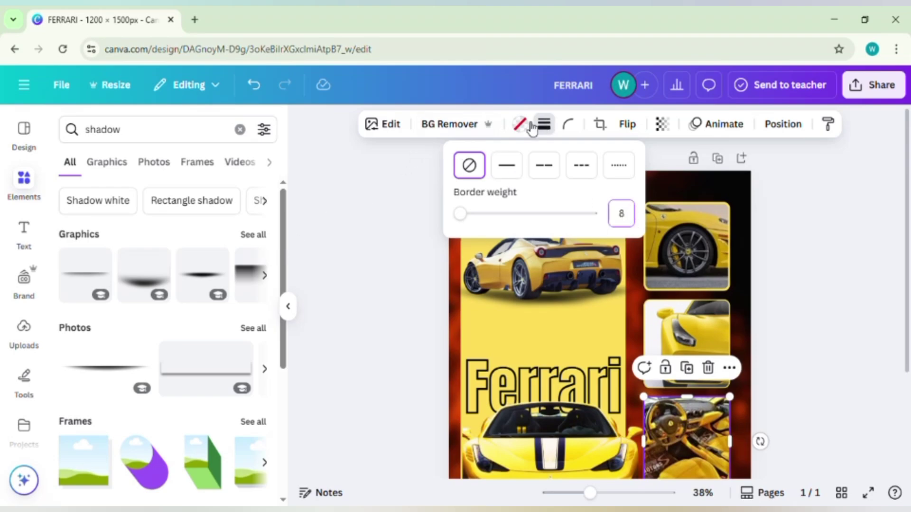
pyautogui.click(512, 173)
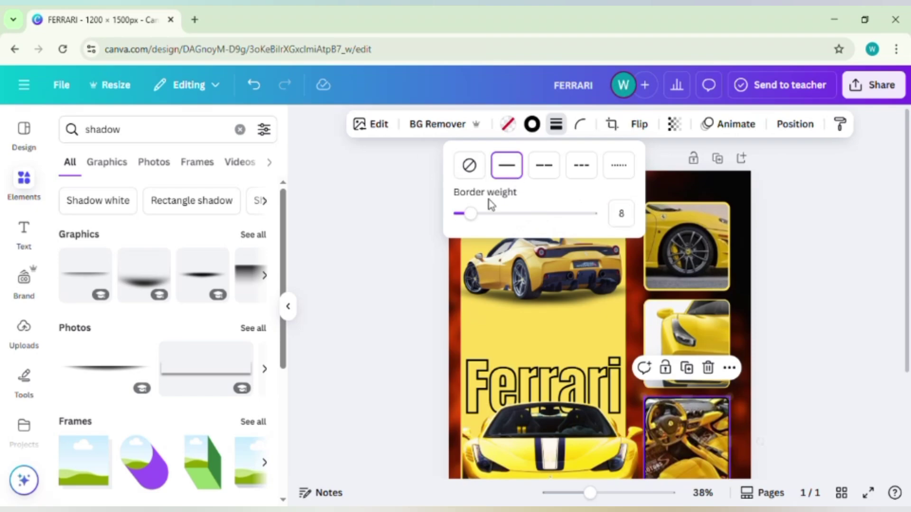
pyautogui.click(532, 125)
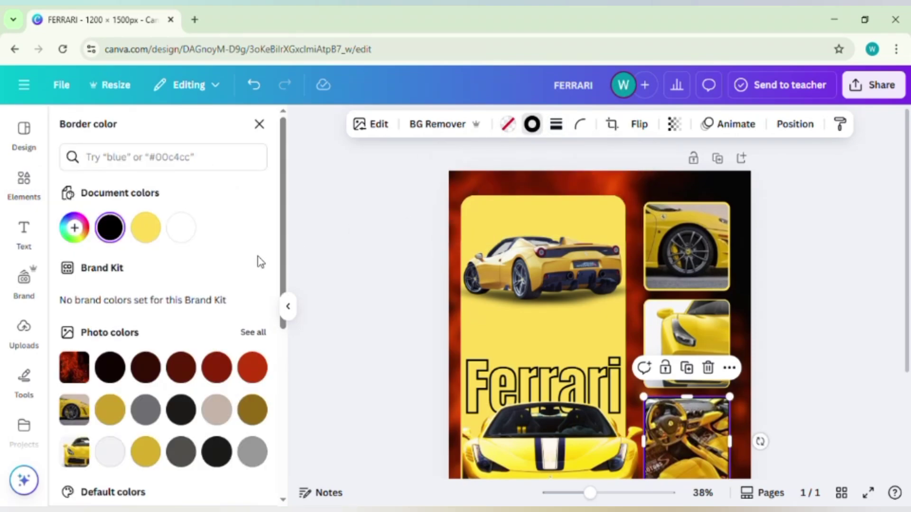
pyautogui.click(145, 228)
pyautogui.scroll(-3, 775, 290)
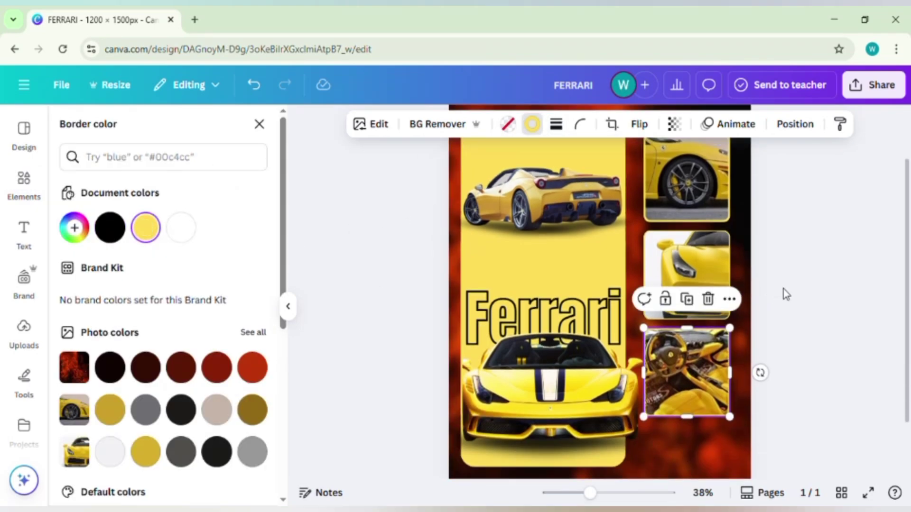
pyautogui.click(792, 296)
# Search the elements for "fire flames" and add the wide, low flame strip graphic to the poster.
pyautogui.scroll(-2, 793, 296)
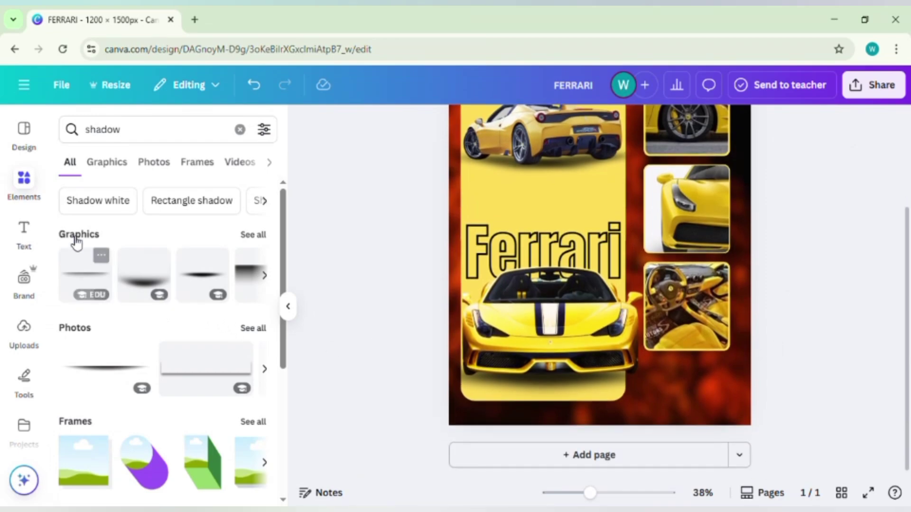
pyautogui.click(240, 130)
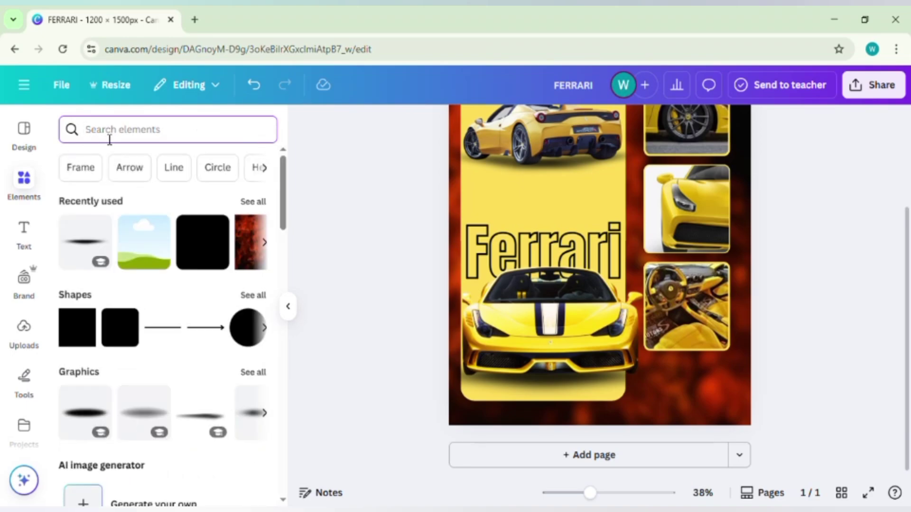
pyautogui.write('fire ')
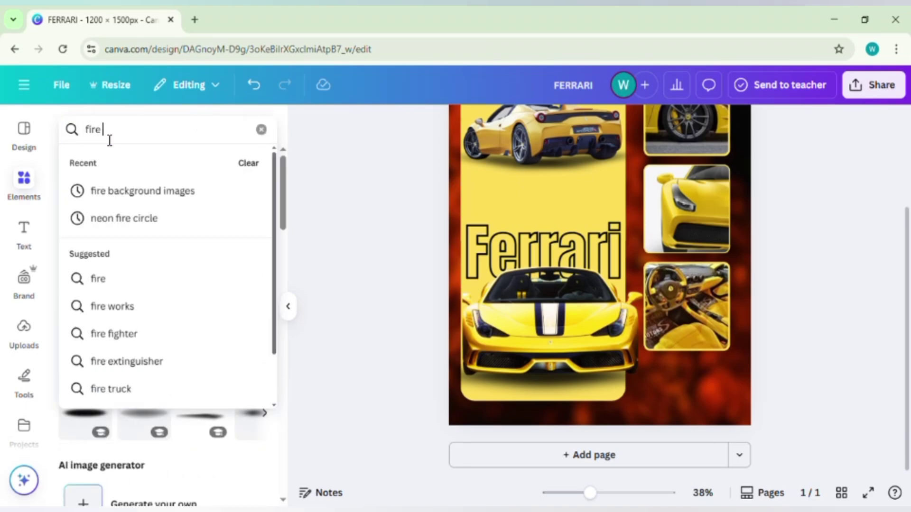
pyautogui.write('flames')
pyautogui.press('Return')
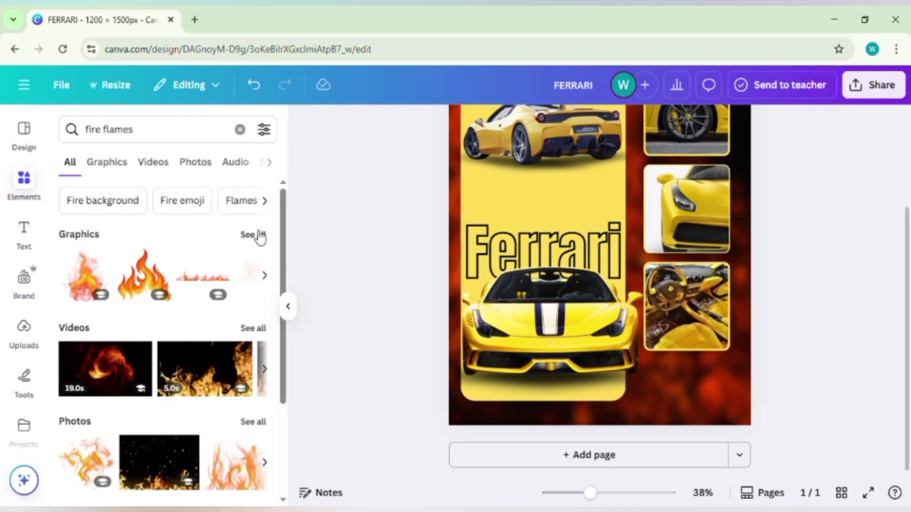
pyautogui.click(113, 170)
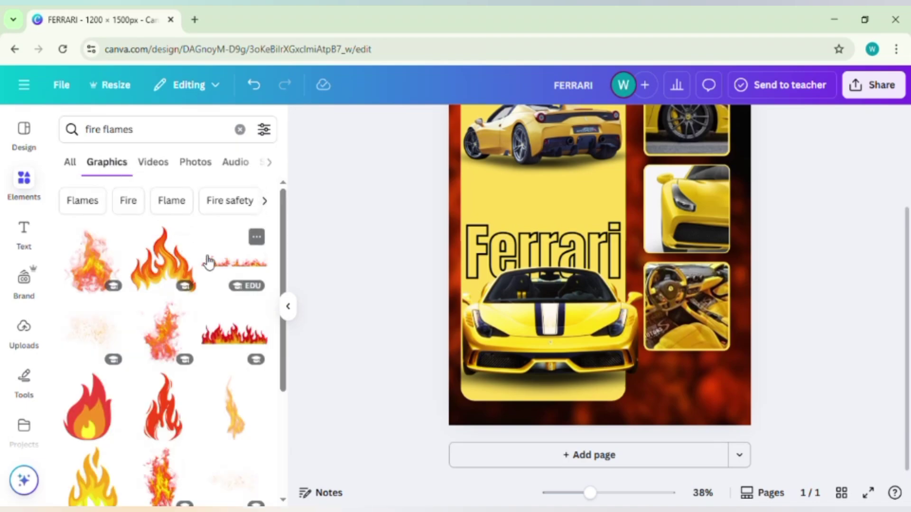
pyautogui.click(216, 266)
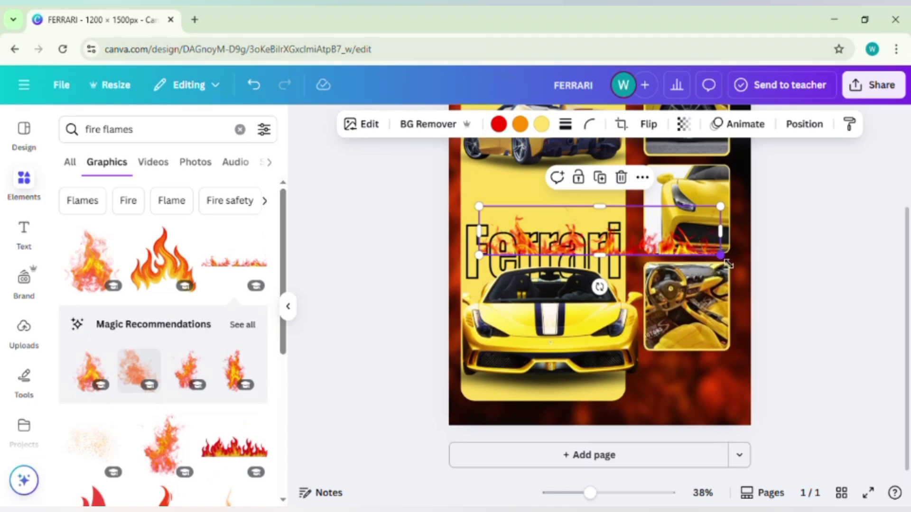
# Shrink the flame strip into the poster's bottom-left corner, then duplicate it and place the copy so flames span the whole bottom edge.
pyautogui.moveTo(726, 259); pyautogui.dragTo(623, 422)
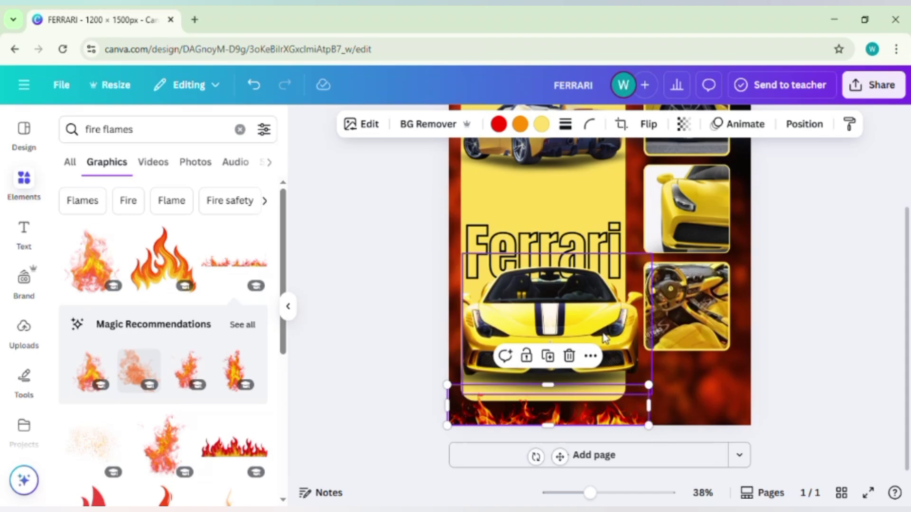
pyautogui.click(557, 360)
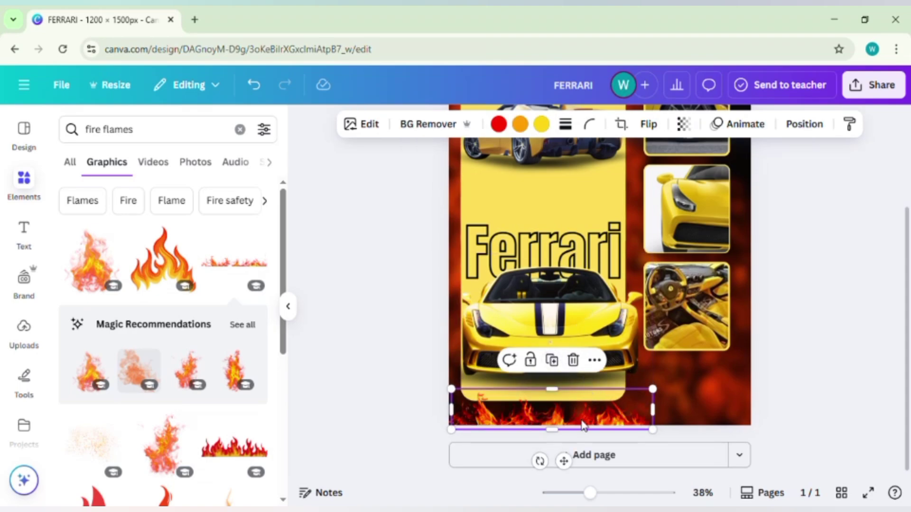
pyautogui.moveTo(583, 425); pyautogui.dragTo(743, 422)
pyautogui.click(806, 352)
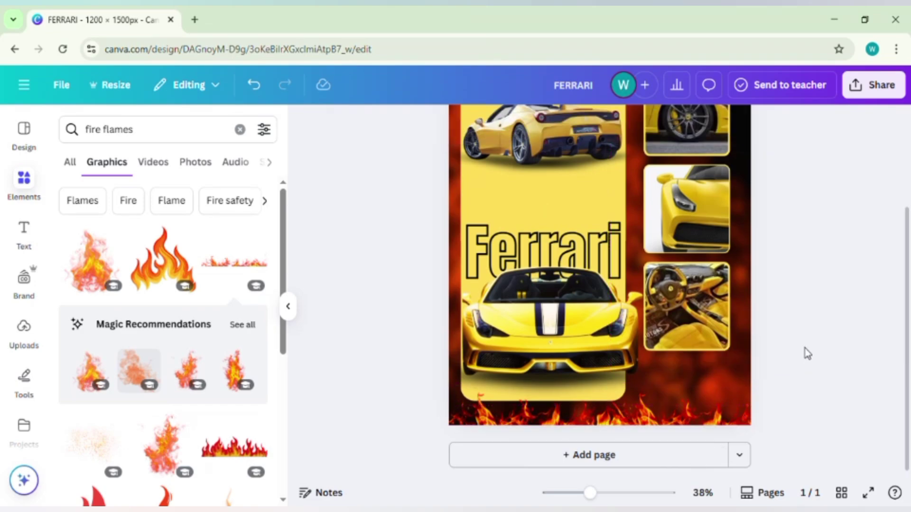
# Add the uploaded Ferrari shield logo to the poster and remove its grey background.
pyautogui.click(25, 332)
pyautogui.scroll(-1, 144, 322)
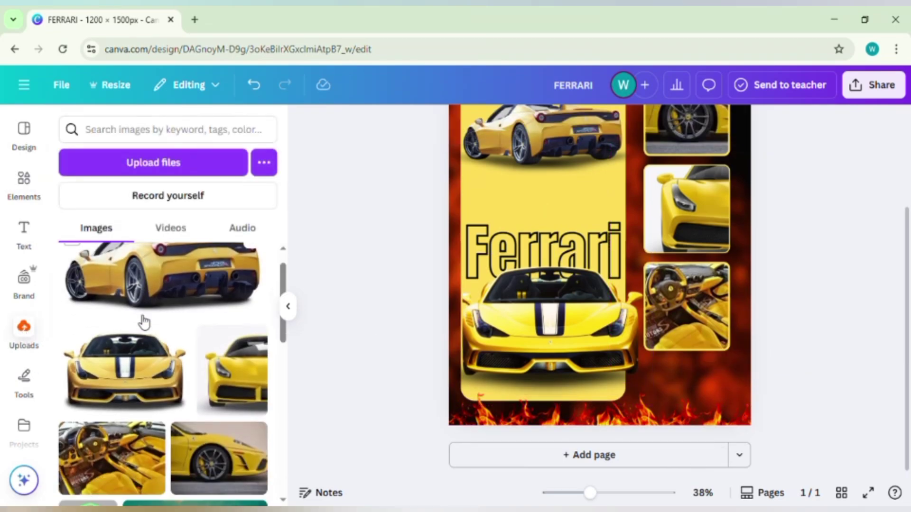
pyautogui.scroll(-5, 143, 322)
pyautogui.click(109, 289)
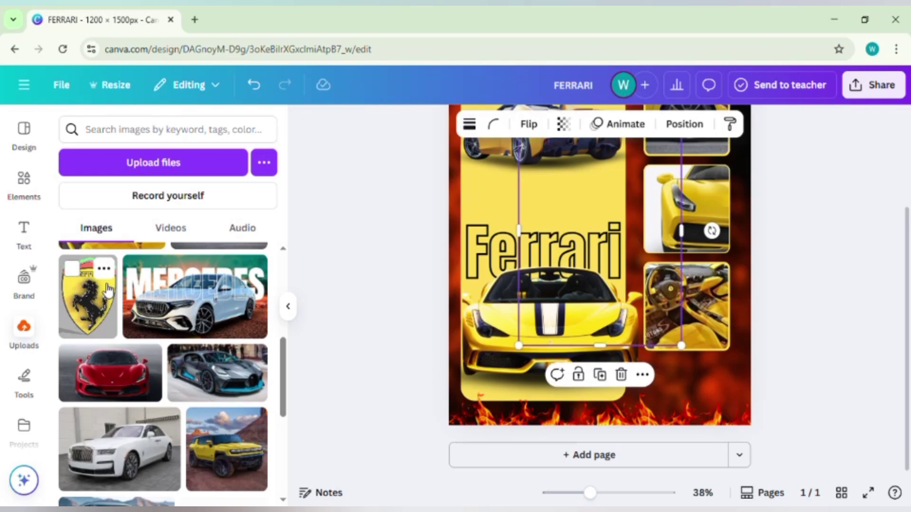
pyautogui.moveTo(637, 233); pyautogui.dragTo(636, 266)
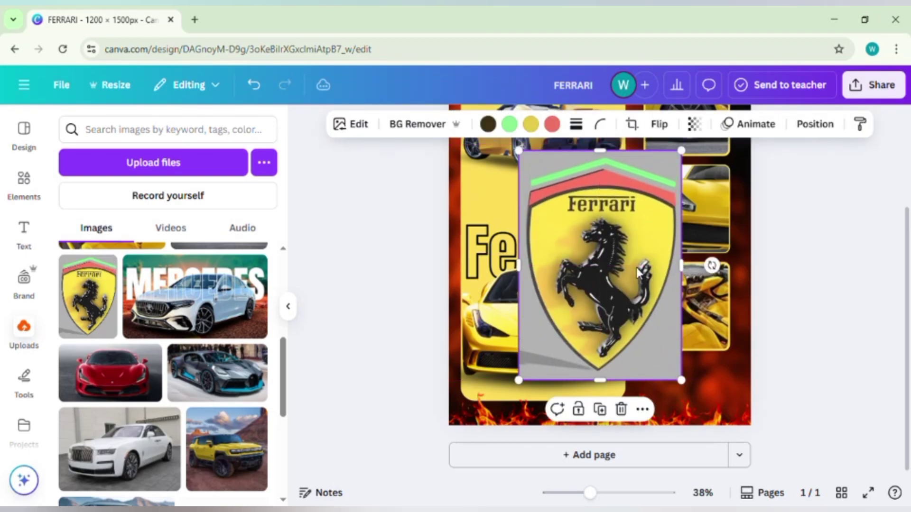
pyautogui.click(420, 125)
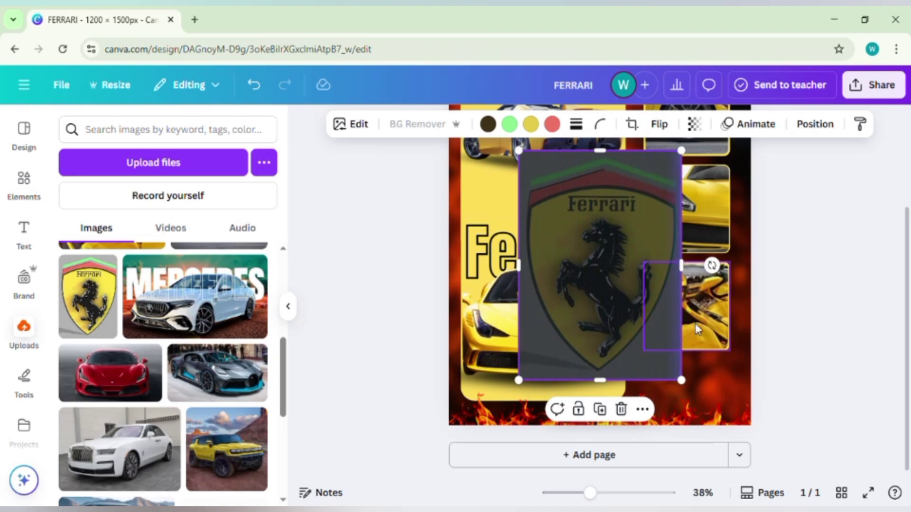
# Shrink the Ferrari shield logo to a small badge and place it centred below the interior photo, above the flames.
pyautogui.moveTo(809, 423); pyautogui.dragTo(583, 242)
pyautogui.moveTo(562, 208); pyautogui.dragTo(707, 382)
pyautogui.moveTo(740, 424); pyautogui.dragTo(707, 410)
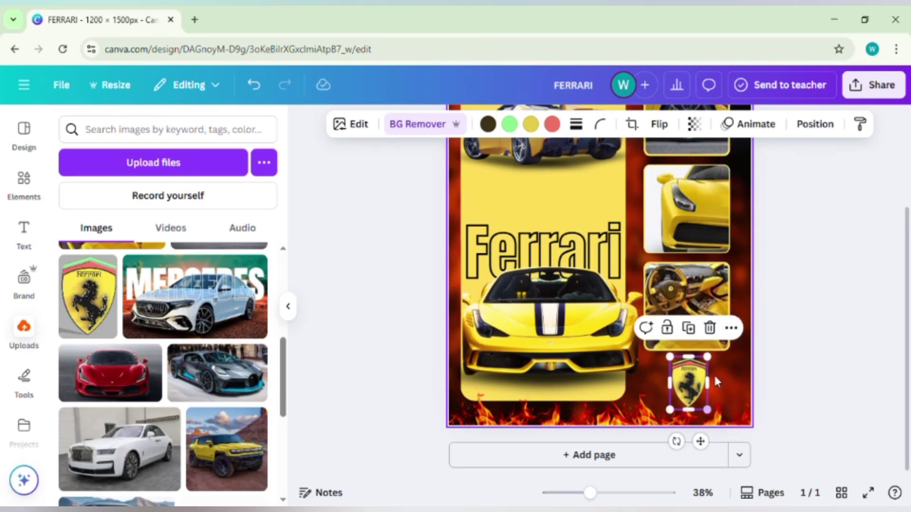
# Apply a Drop shadow to the Ferrari shield logo and enlarge it slightly below the interior photo.
pyautogui.click(362, 127)
pyautogui.scroll(-1, 136, 392)
pyautogui.scroll(-2, 136, 392)
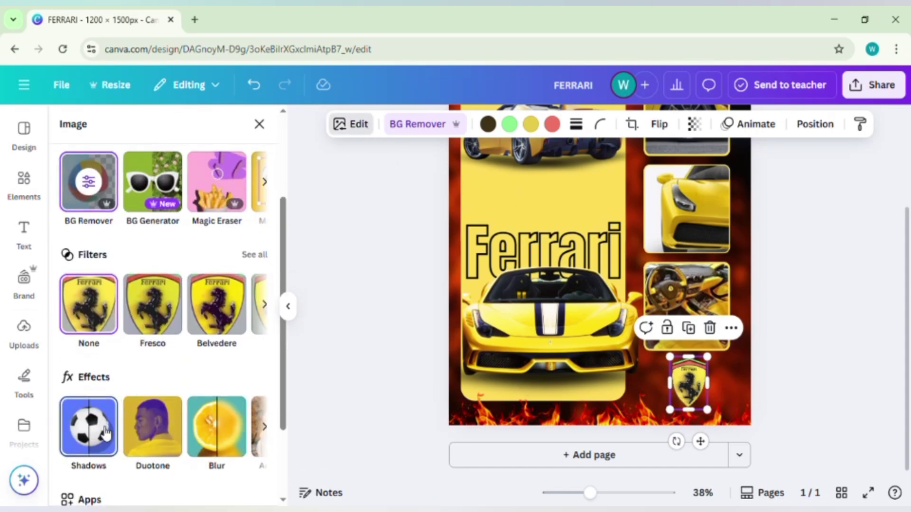
pyautogui.click(102, 435)
pyautogui.click(181, 289)
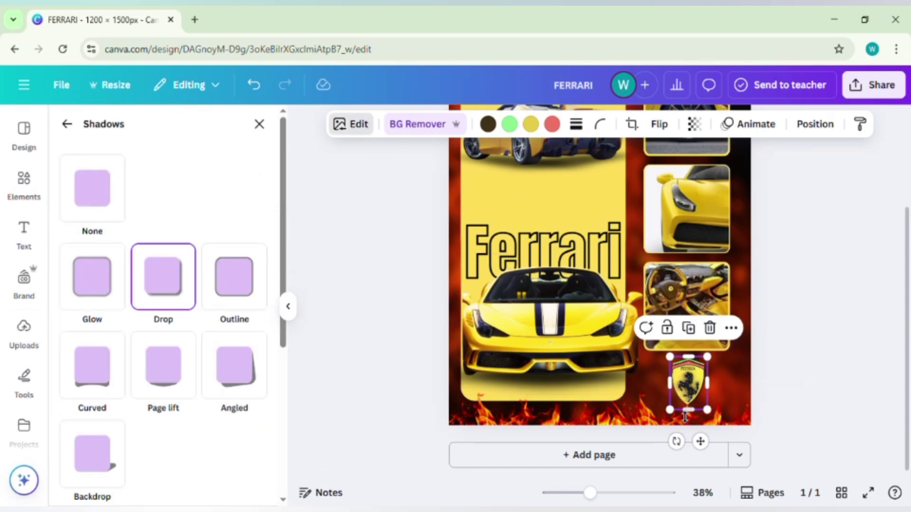
pyautogui.moveTo(719, 417)
pyautogui.mouseDown()
pyautogui.moveTo(728, 424)
pyautogui.moveTo(721, 418)
pyautogui.mouseUp()
pyautogui.click(802, 370)
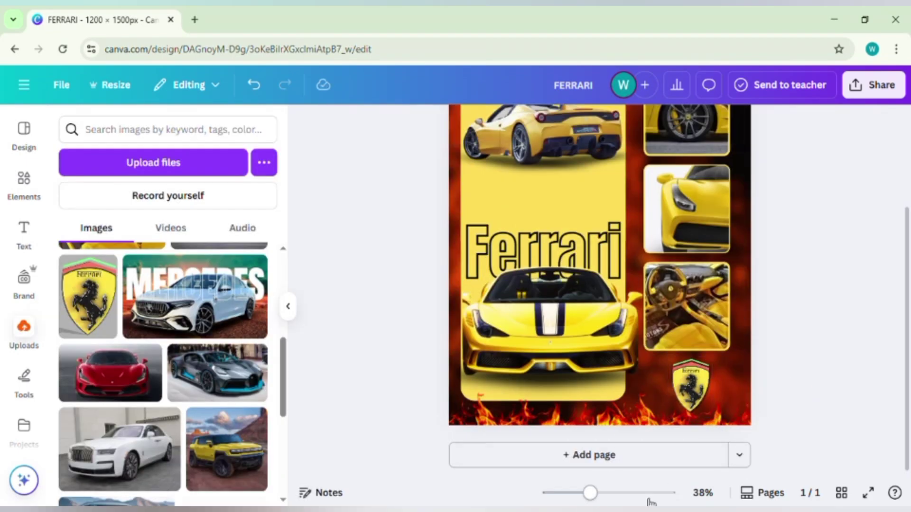